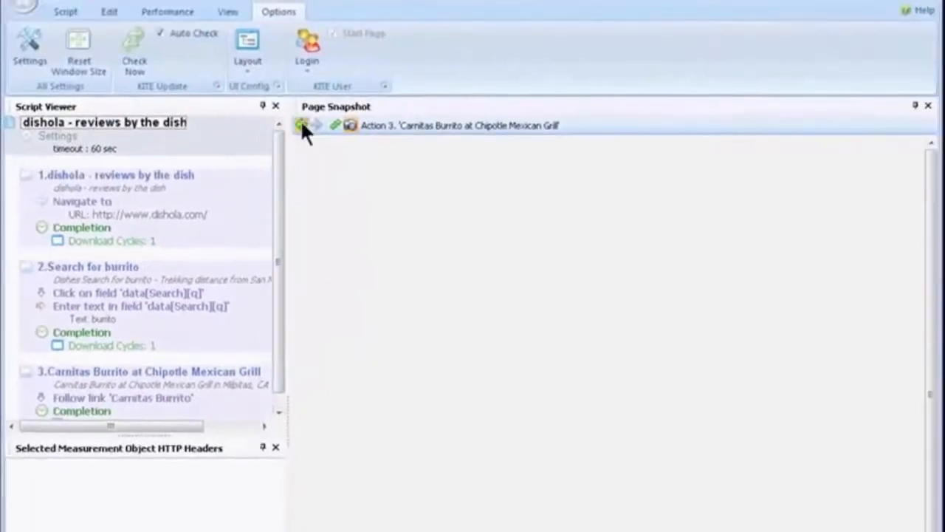
# Step: Review the page snapshots of the script's three recorded actions, from the dishola home page to the Carnitas Burrito page
pyautogui.click(303, 127)
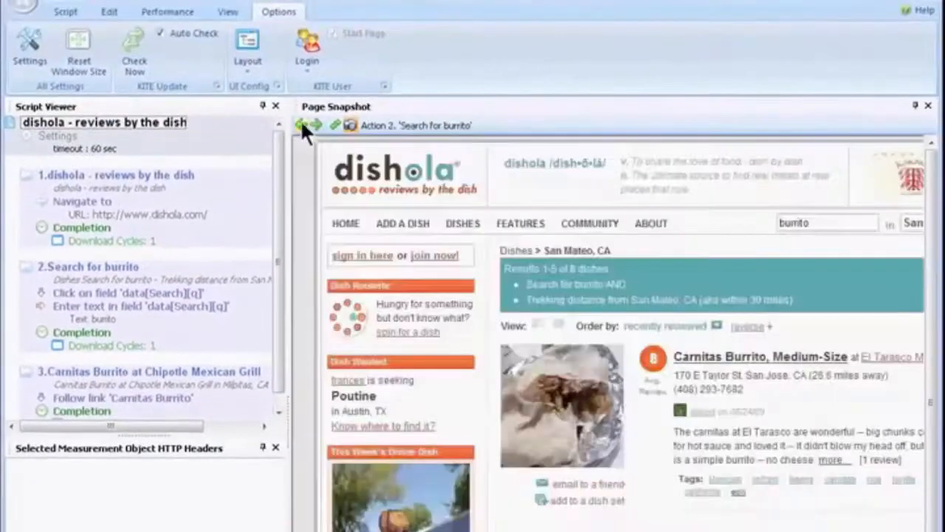
pyautogui.click(96, 175)
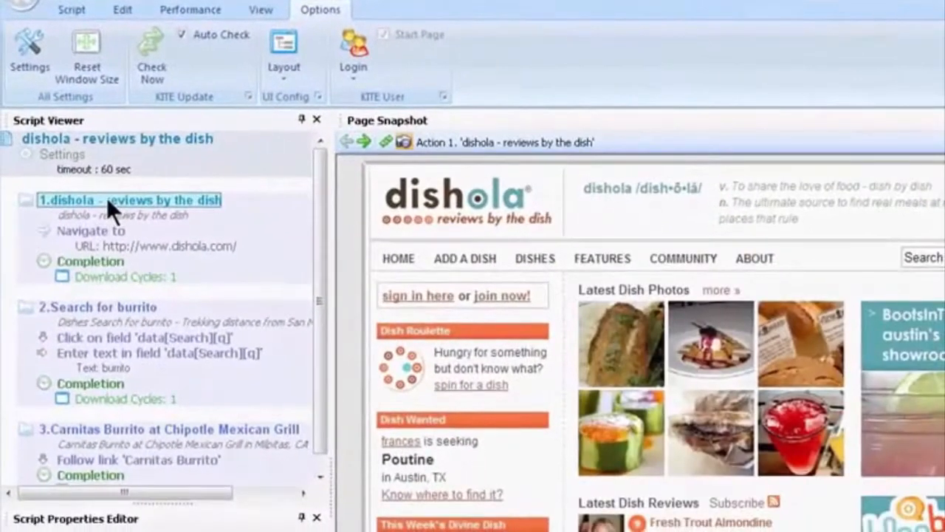
pyautogui.click(97, 307)
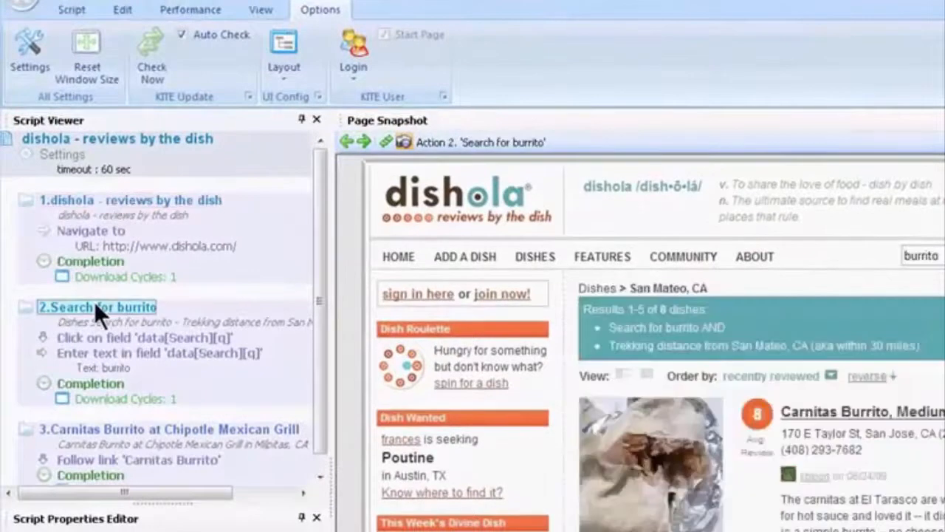
pyautogui.click(100, 429)
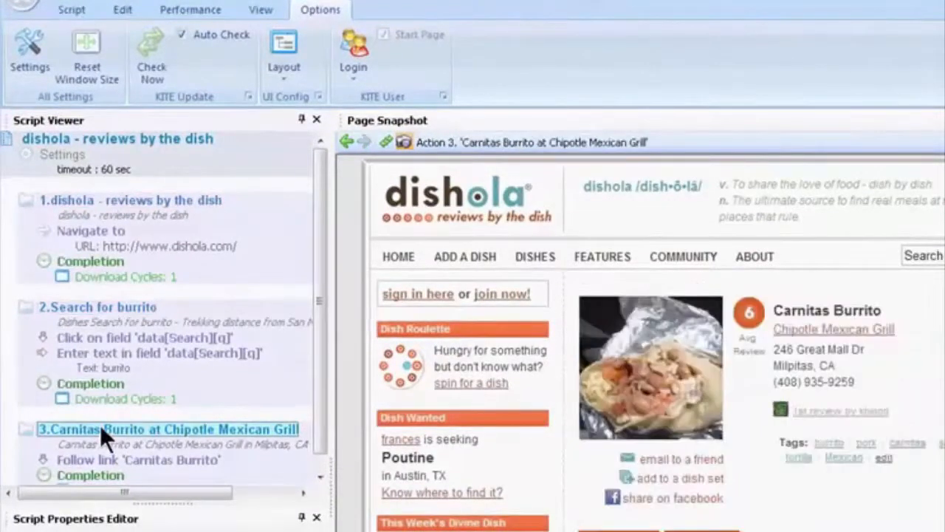
pyautogui.scroll(-1, 318, 362)
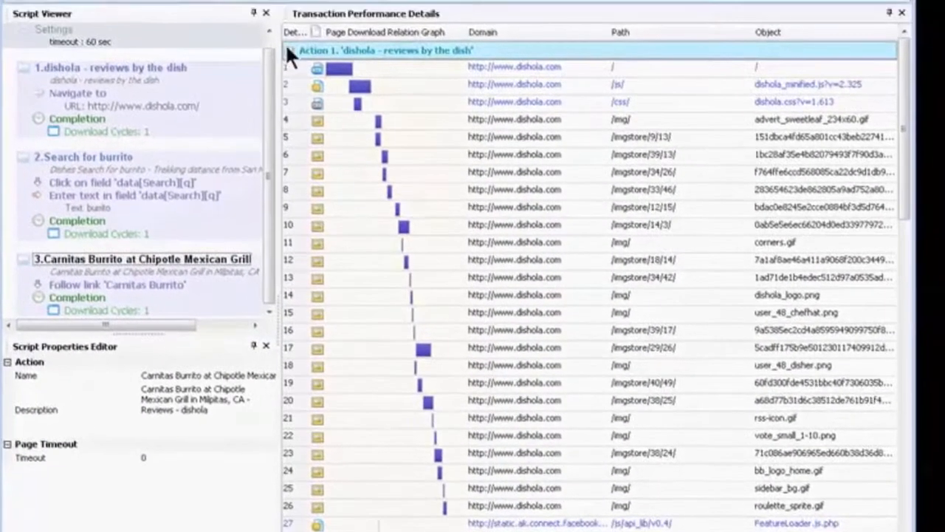
# Step: Collapse Actions 1 and 2 in the performance details and group the entries by Domain beneath Action
pyautogui.click(290, 50)
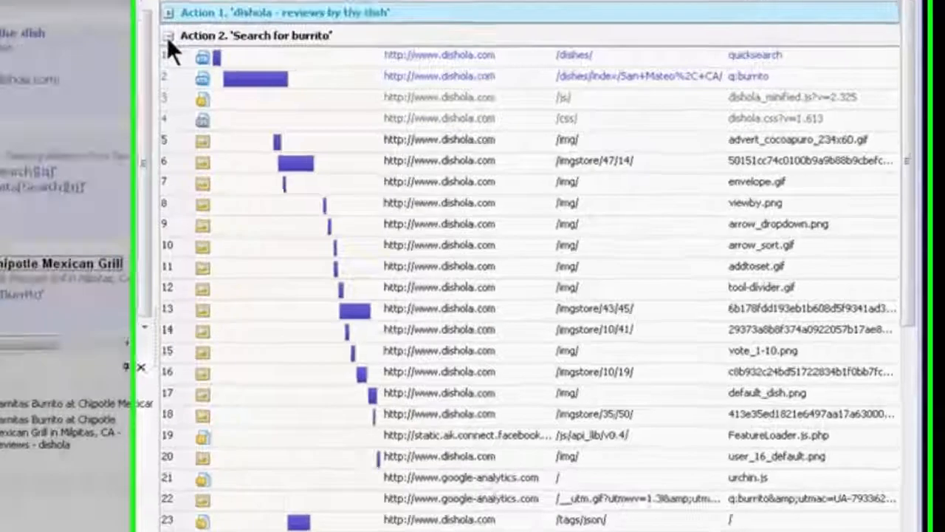
pyautogui.click(290, 69)
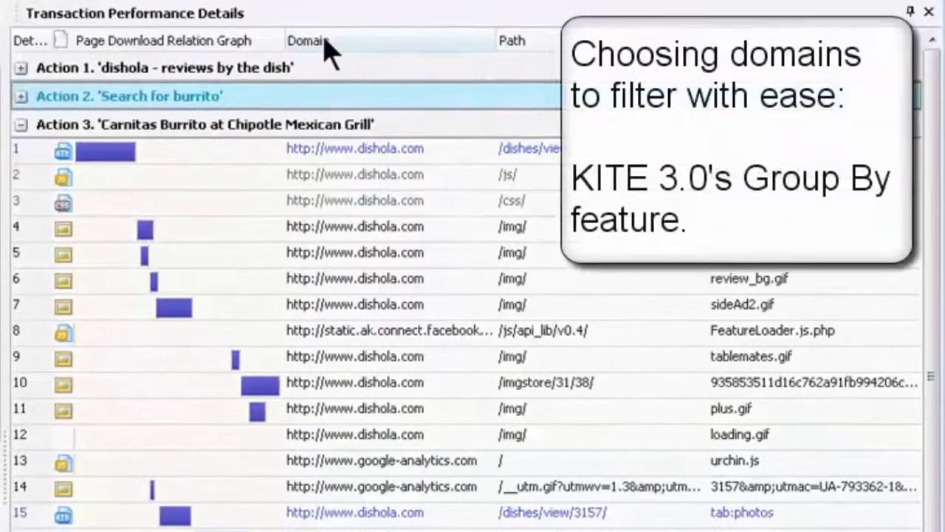
pyautogui.rightClick(324, 32)
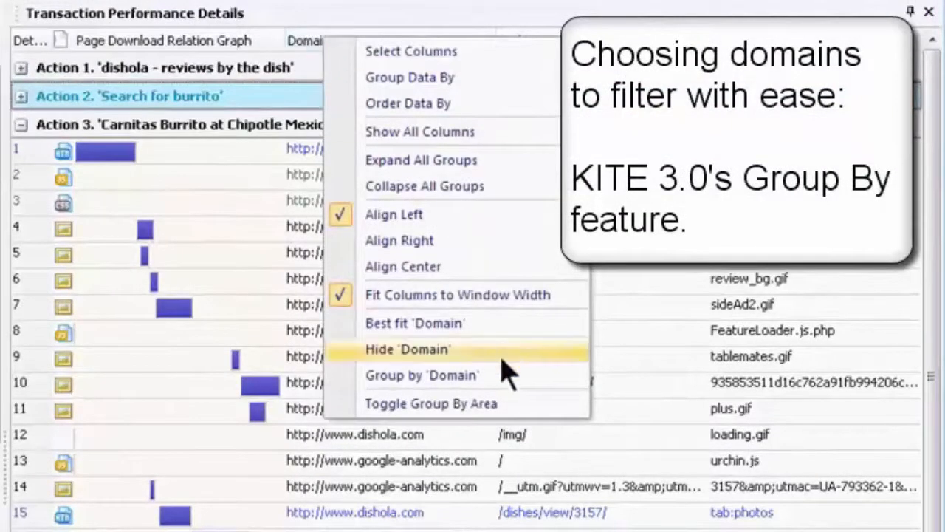
pyautogui.click(486, 404)
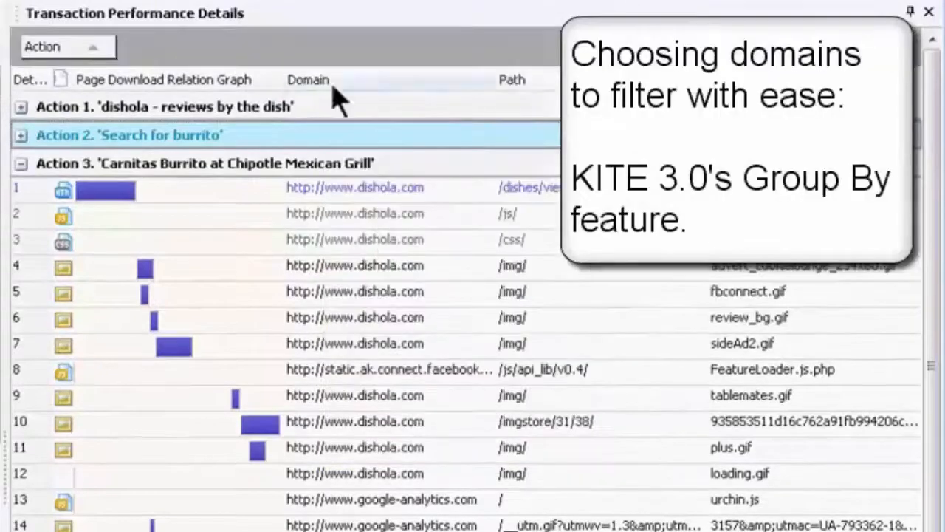
pyautogui.moveTo(342, 80); pyautogui.dragTo(305, 46)
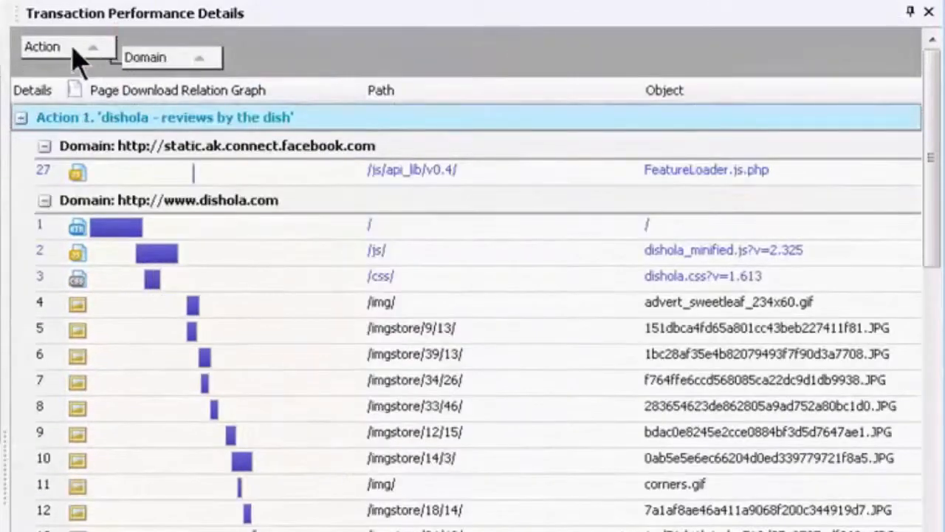
# Step: Collapse Actions 1 and 2 in the domain-grouped details and examine the domains listed under Action 3
pyautogui.click(20, 118)
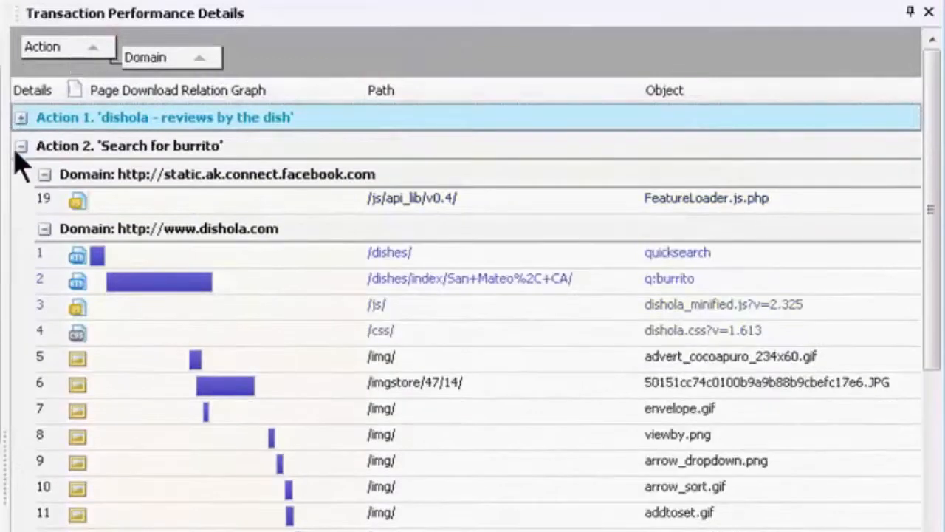
pyautogui.click(21, 146)
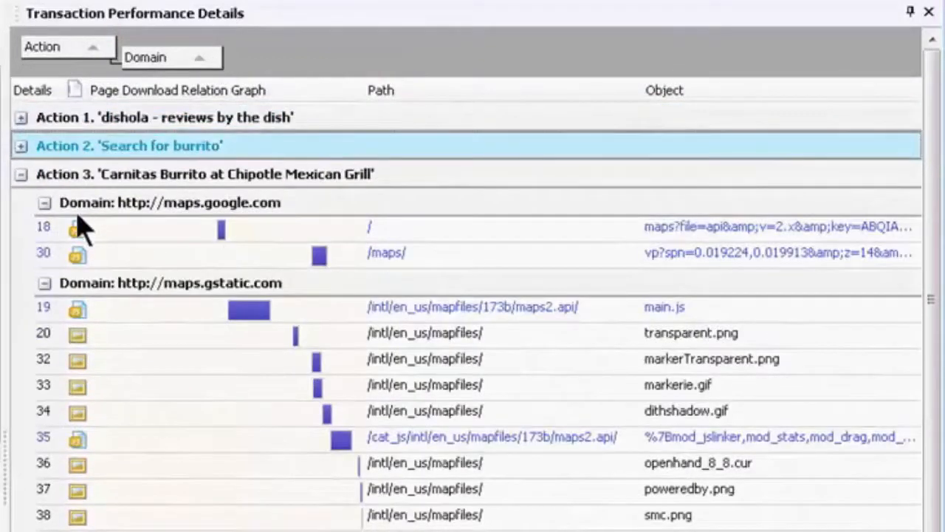
pyautogui.moveTo(937, 157); pyautogui.dragTo(938, 184)
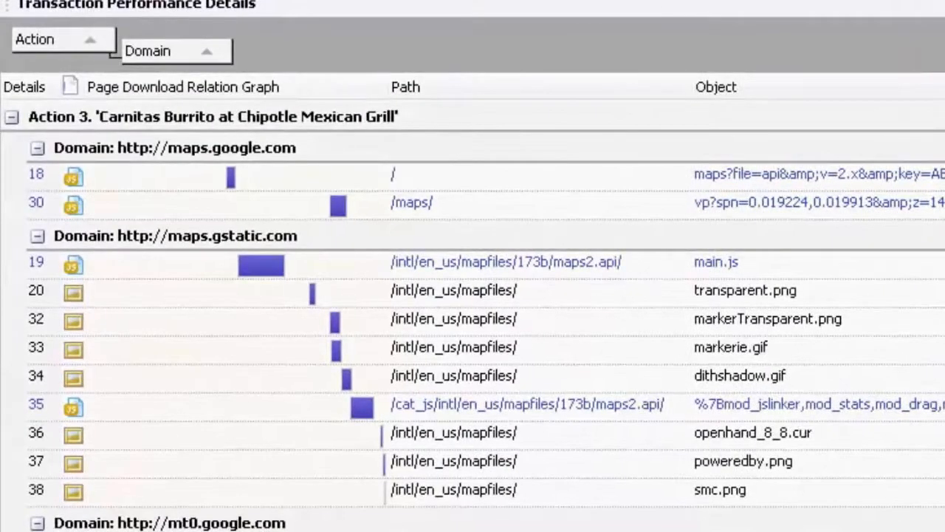
pyautogui.scroll(-5, 473, 310)
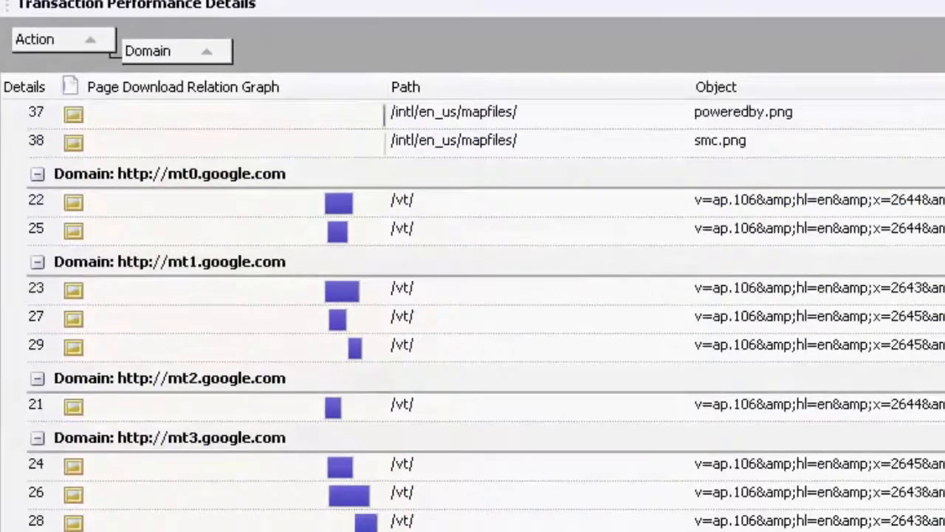
pyautogui.scroll(-2, 225, 451)
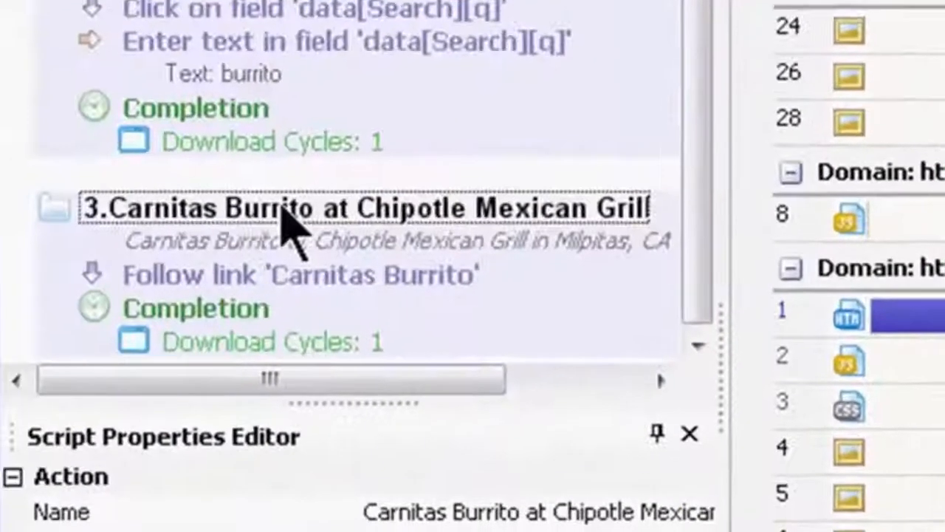
# Step: Insert a virtual action after action 3, 'Carnitas Burrito at Chipotle Mexican Grill', in the script
pyautogui.click(278, 152)
pyautogui.rightClick(281, 152)
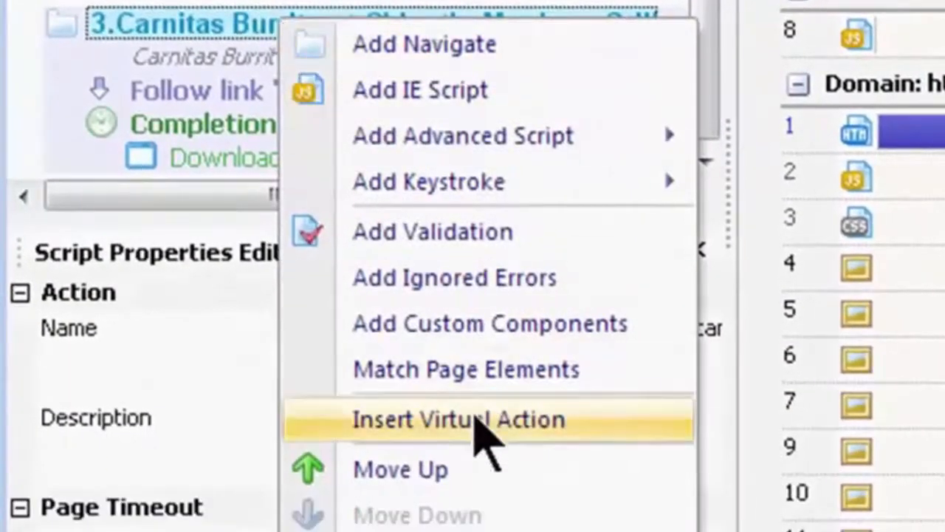
pyautogui.click(477, 418)
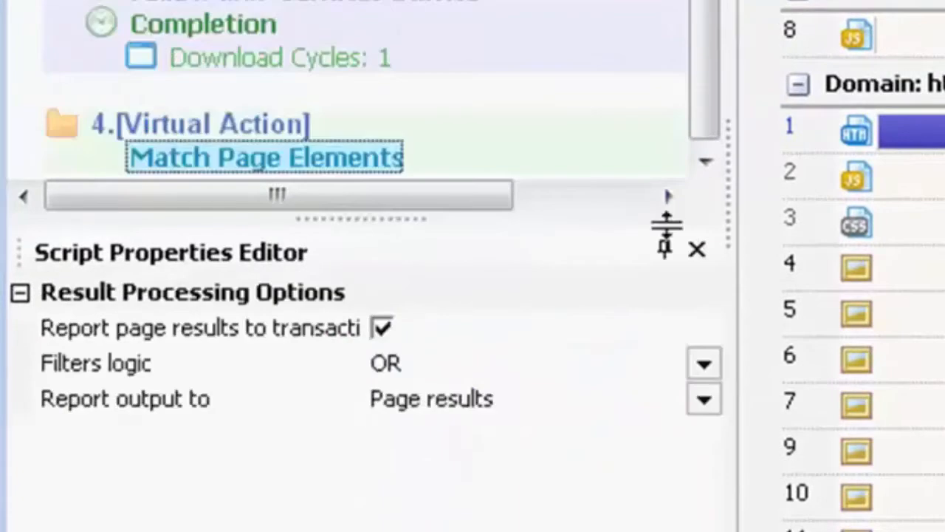
# Step: Name the new virtual action "vp:Dishola Domain"
pyautogui.click(214, 127)
pyautogui.click(551, 328)
pyautogui.hotkey('ctrl', 'a')
pyautogui.write('v')
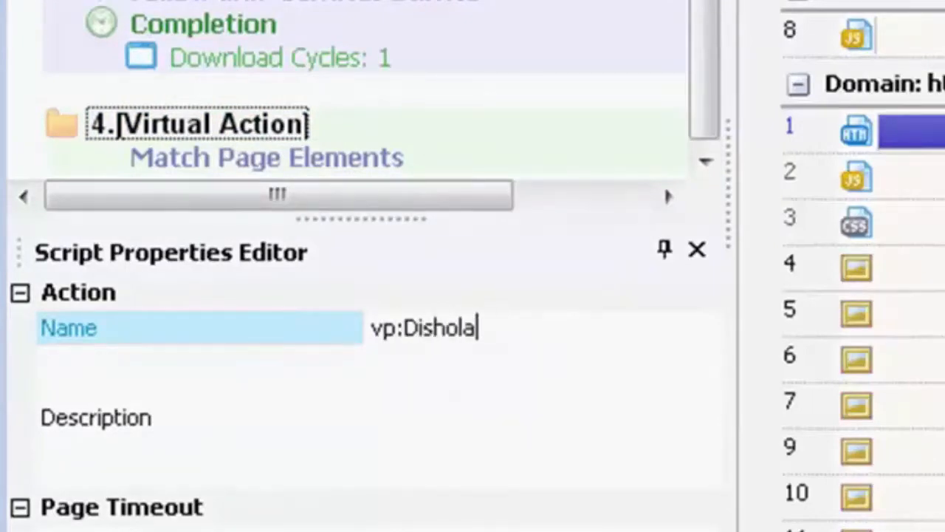
pyautogui.press('Return')
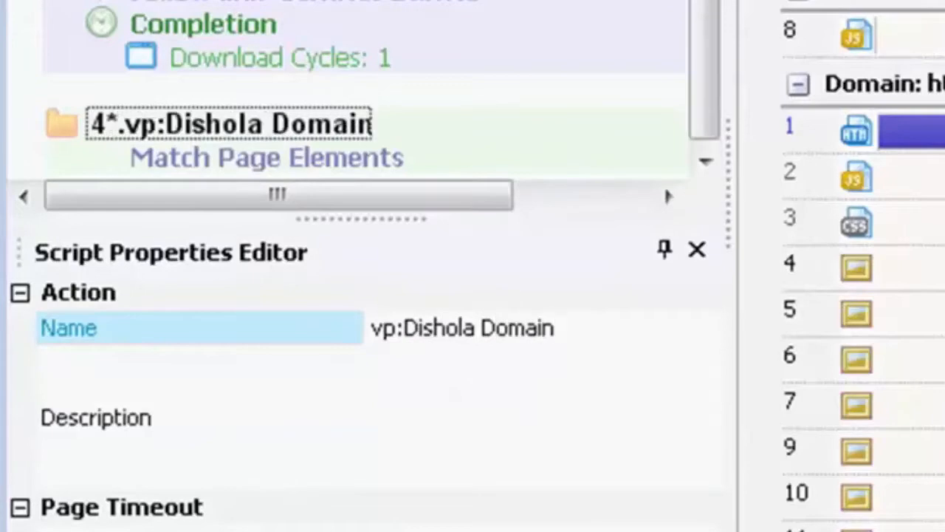
# Step: Add a URL Match to the virtual action's Match Page Elements and turn off its Whole URL option
pyautogui.click(705, 162)
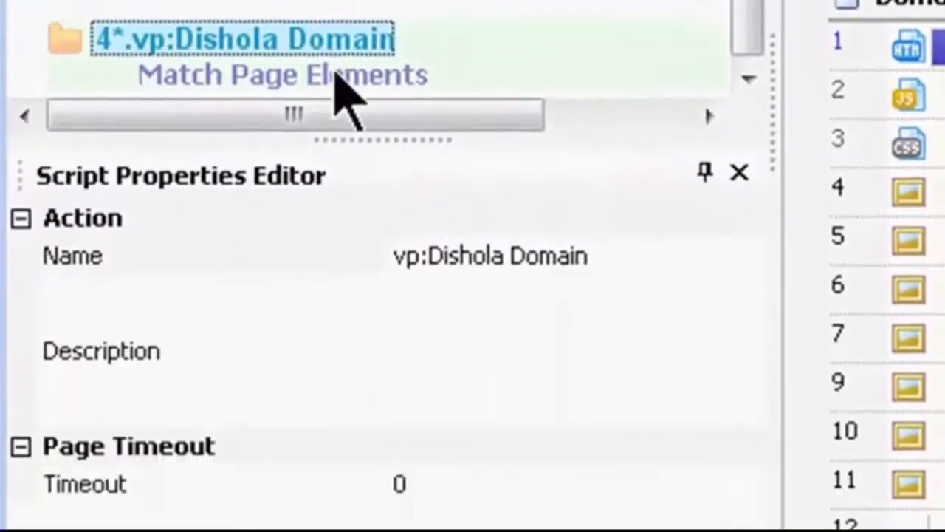
pyautogui.rightClick(332, 249)
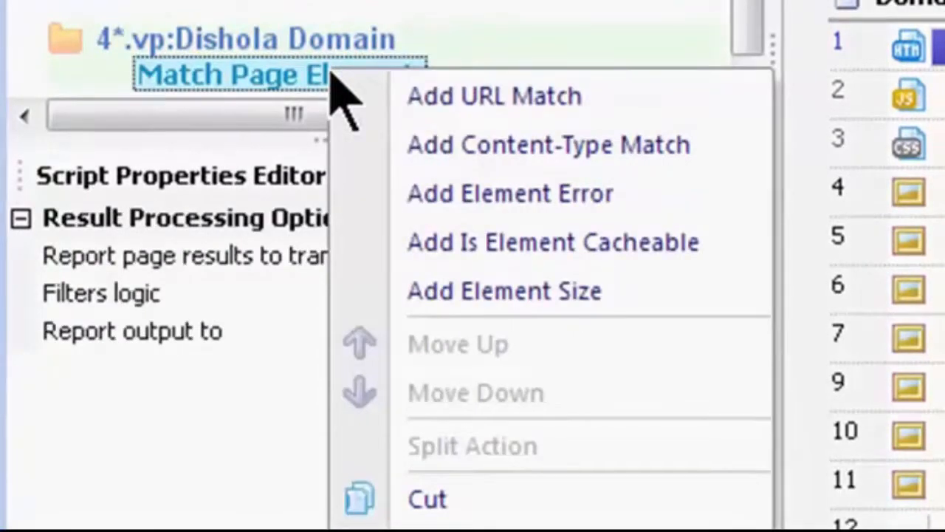
pyautogui.click(464, 100)
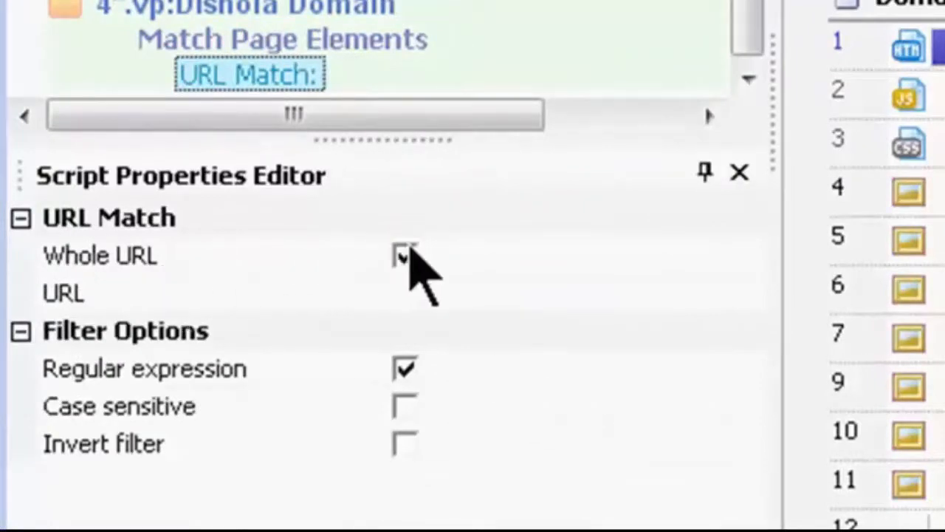
pyautogui.click(415, 253)
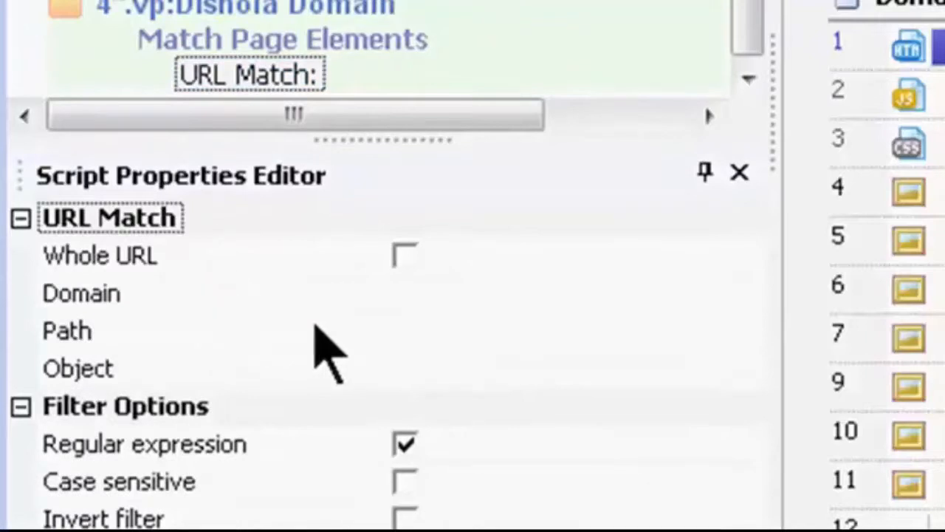
pyautogui.click(451, 293)
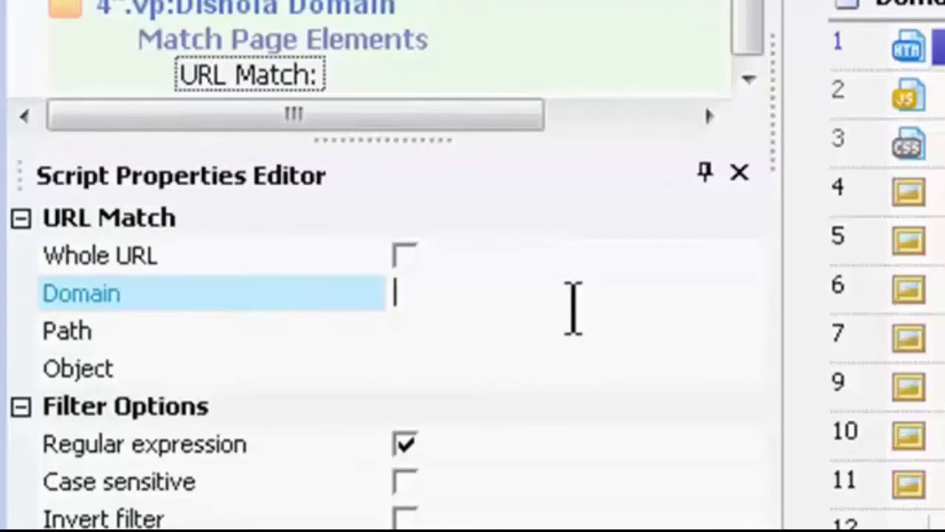
pyautogui.write('www.dishola.com')
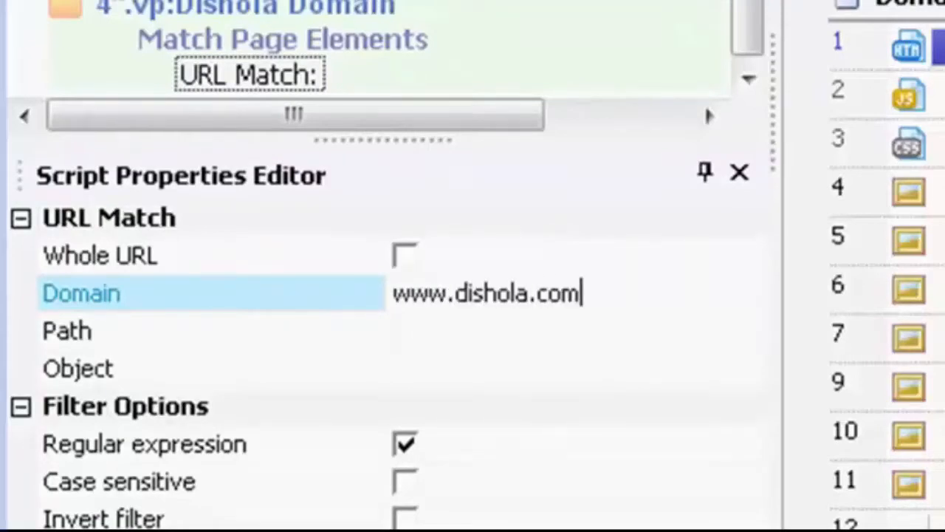
pyautogui.press('Return')
pyautogui.click(404, 449)
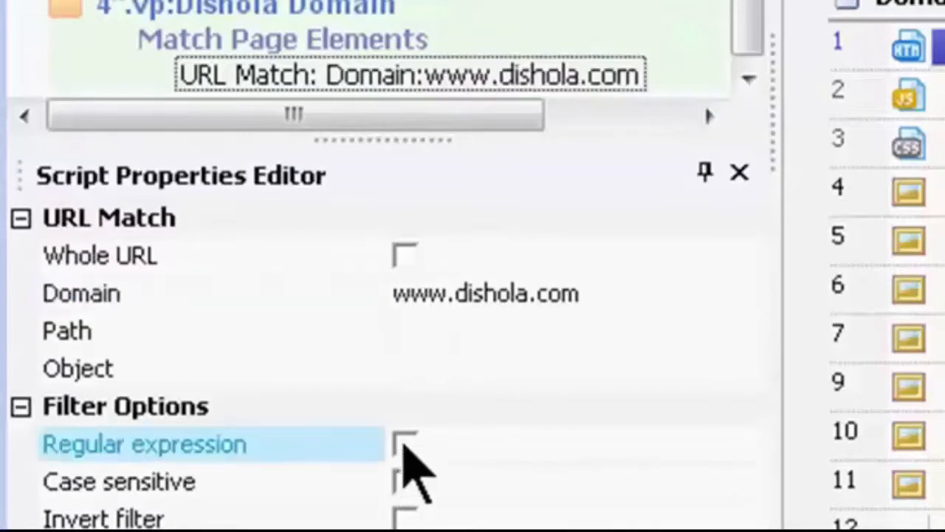
pyautogui.click(517, 293)
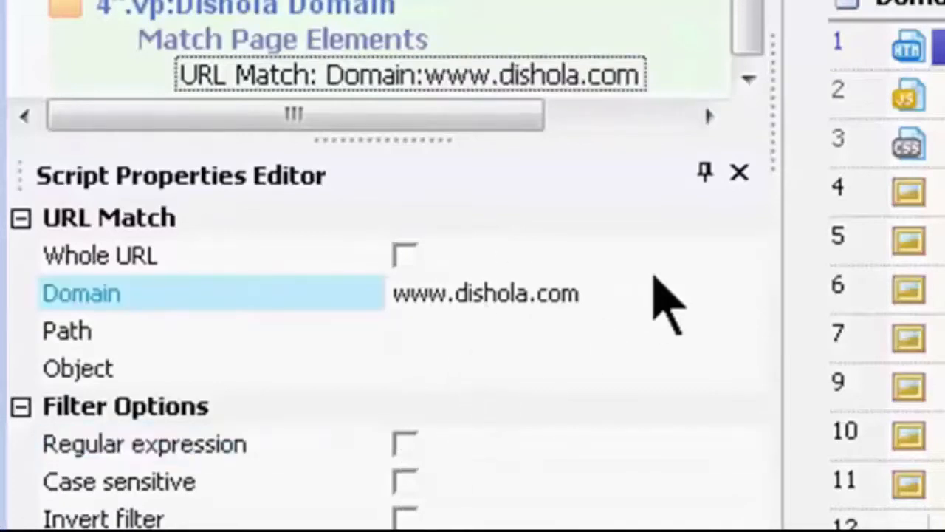
pyautogui.write('htt')
pyautogui.write('p://')
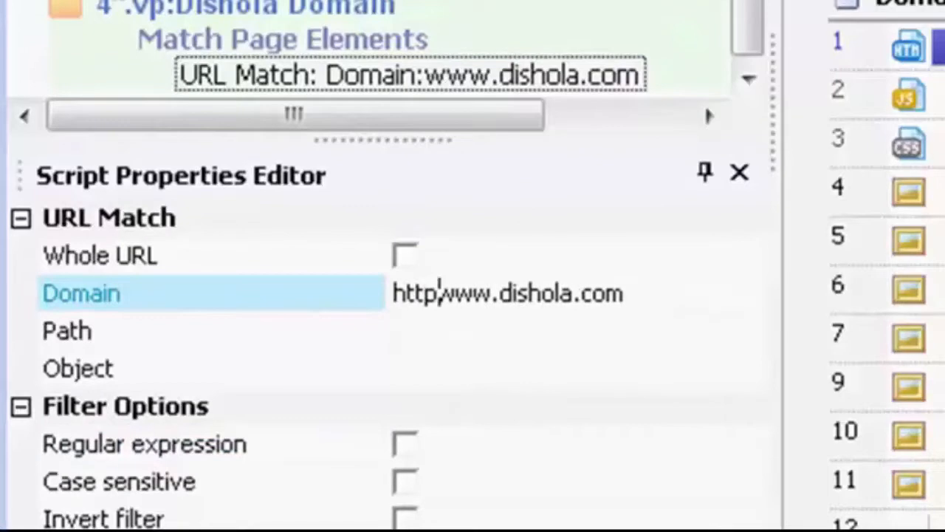
pyautogui.write('//')
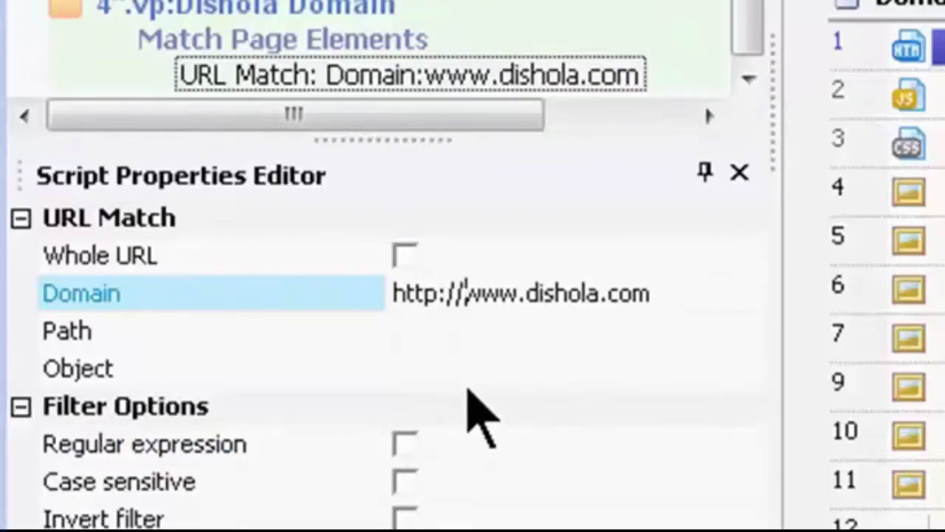
pyautogui.press('Return')
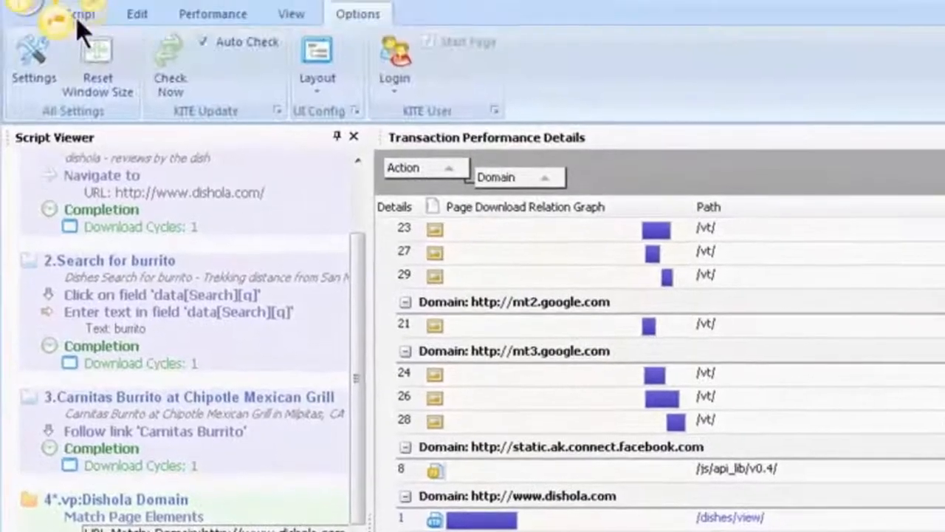
# Step: Play back the script and check the 'vp:Dishola Domain' network time and page element errors in the Transaction Performance Summary
pyautogui.click(76, 16)
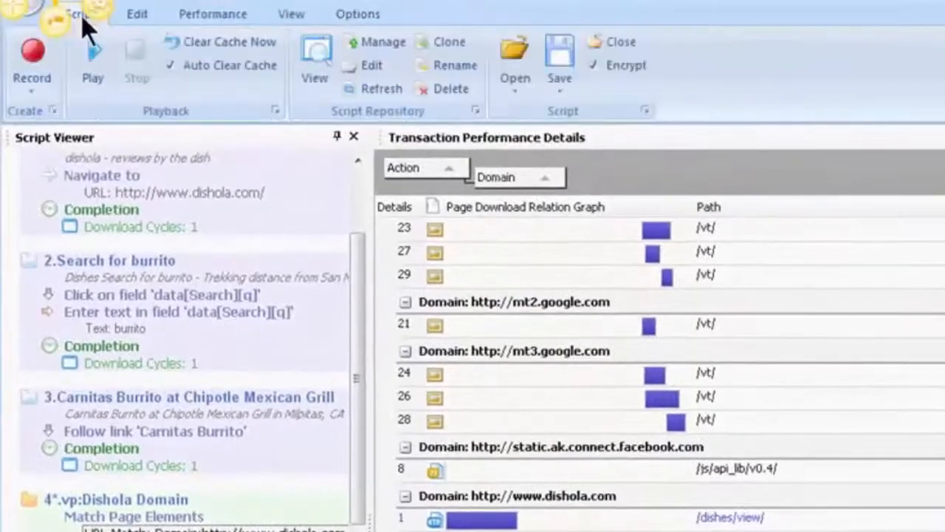
pyautogui.click(561, 72)
pyautogui.press('Escape')
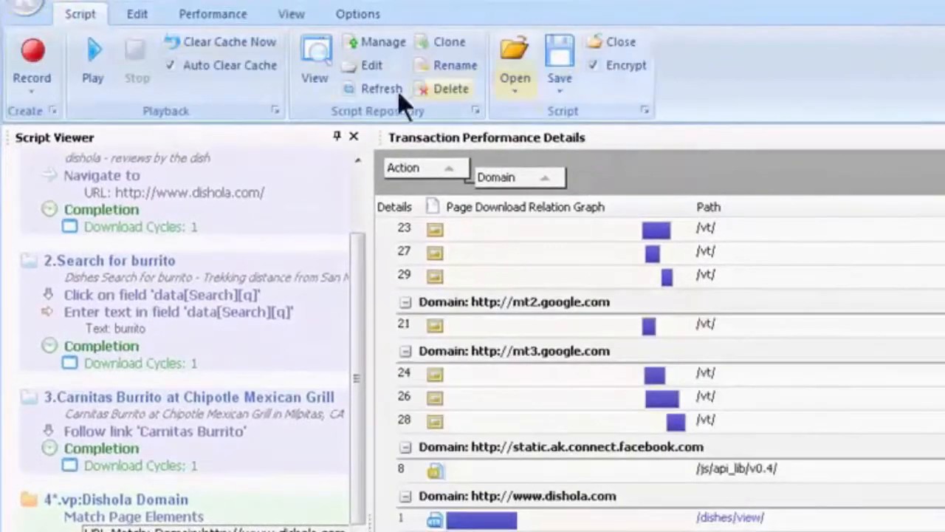
pyautogui.click(91, 62)
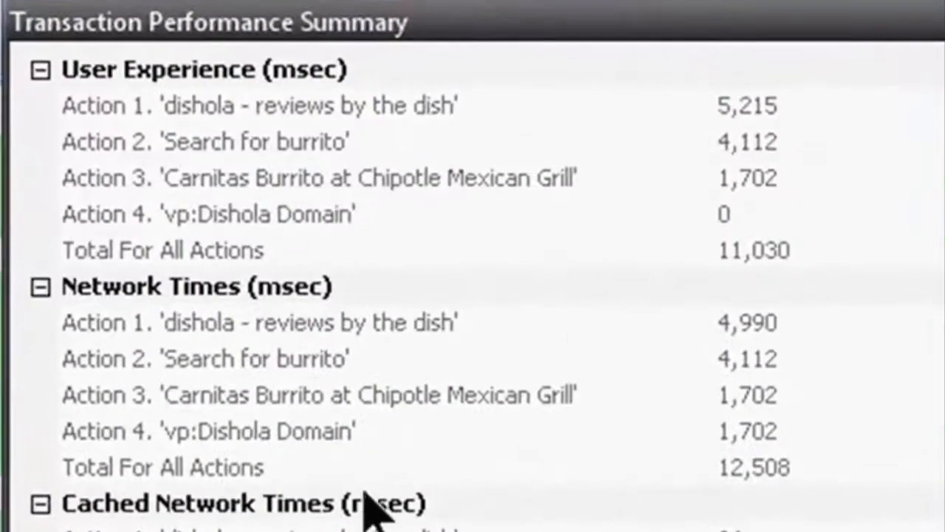
pyautogui.click(259, 432)
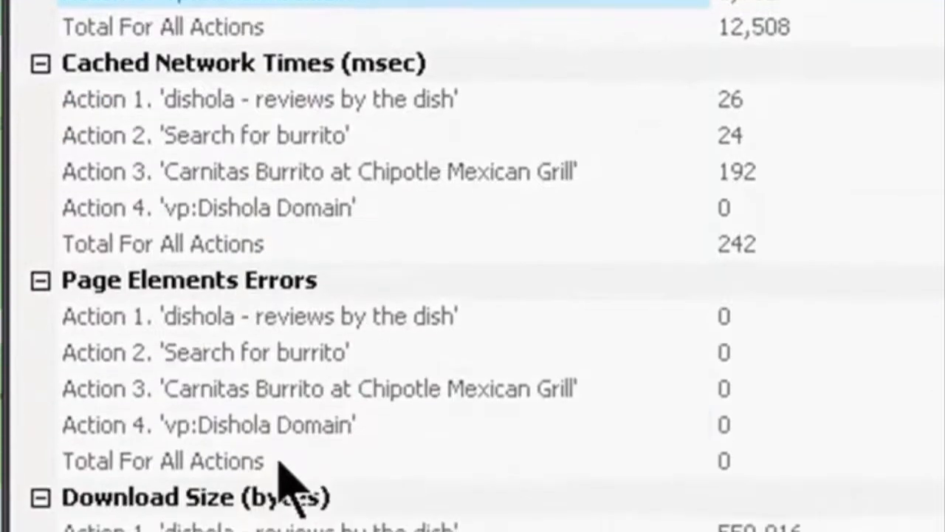
pyautogui.click(259, 432)
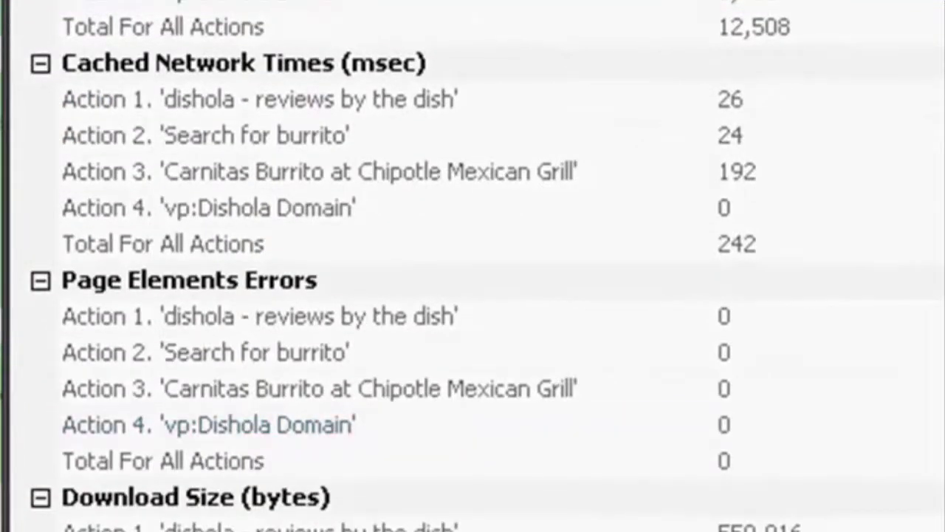
# Step: Close the summary dialog, collapse Actions 1 to 3 in the performance details, and examine which page elements the 'vp:Dishola Domain' action includes
pyautogui.press('Escape')
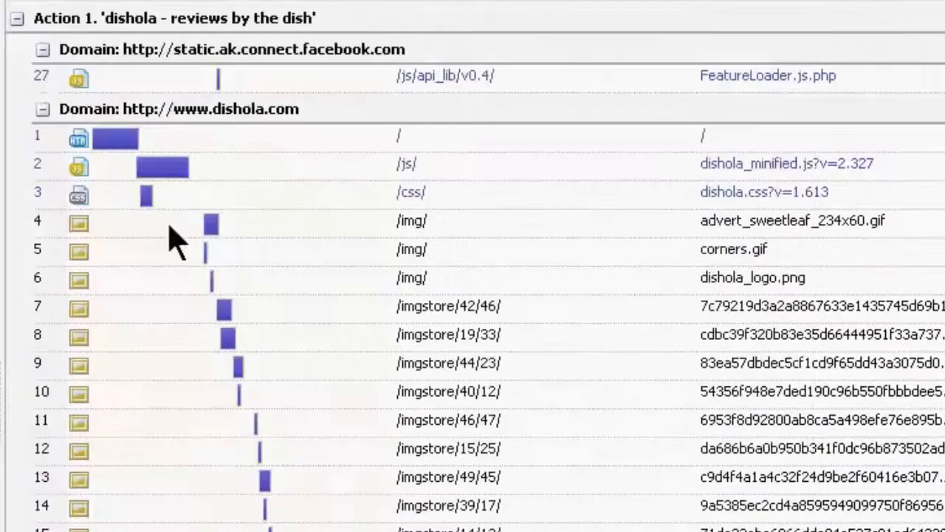
pyautogui.click(17, 19)
pyautogui.click(17, 49)
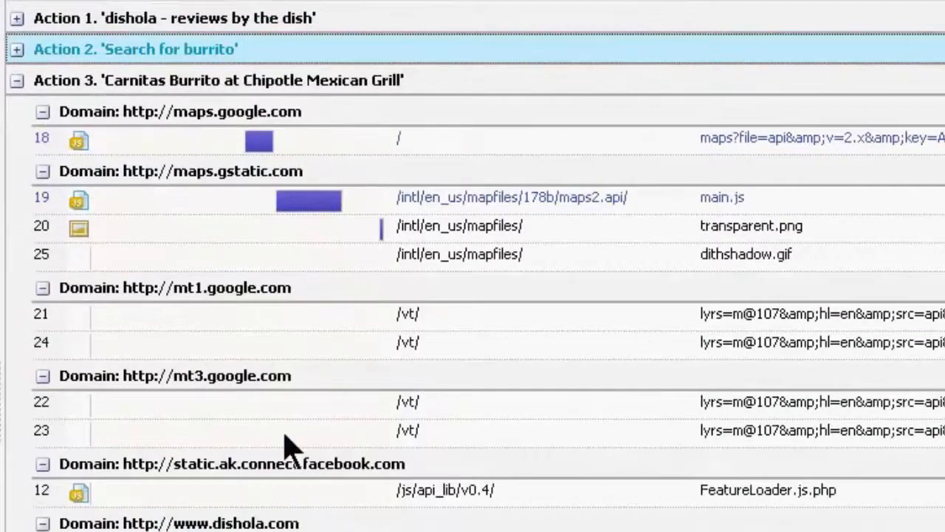
pyautogui.click(19, 87)
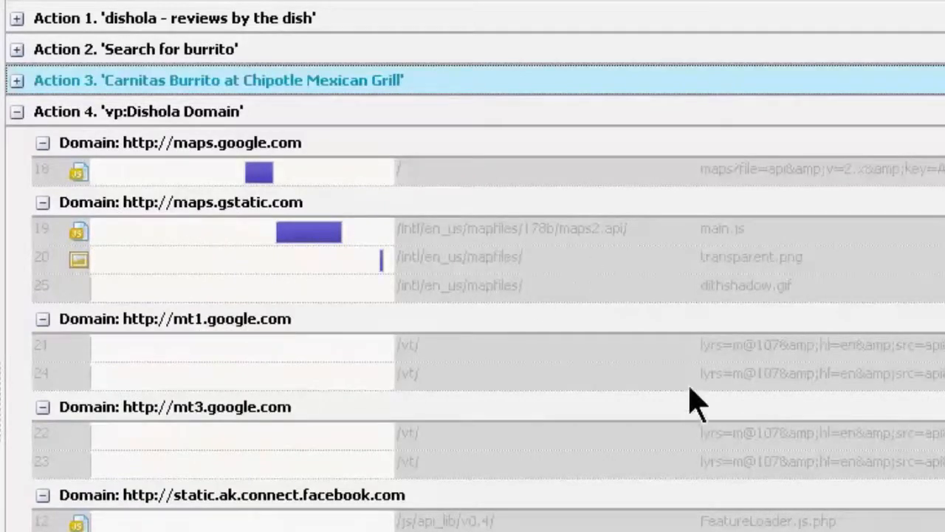
pyautogui.scroll(-3, 600, 462)
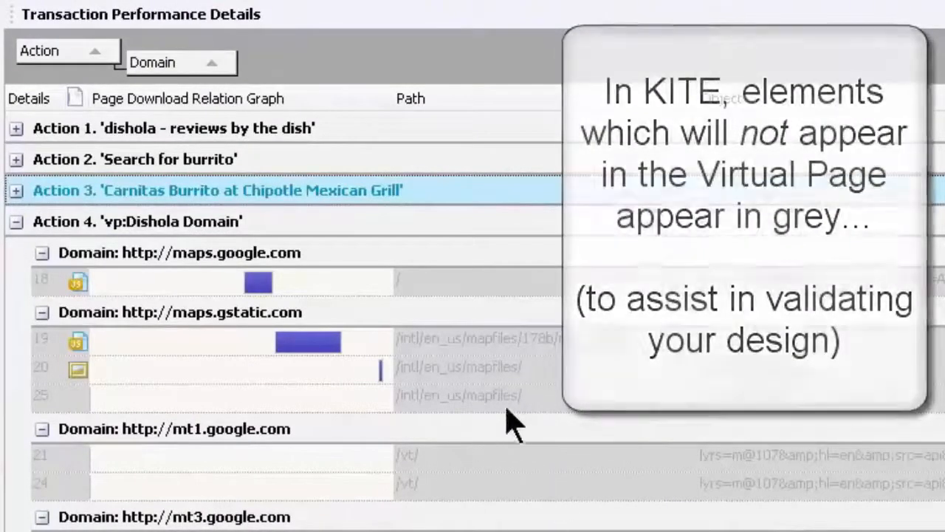
pyautogui.scroll(-3, 505, 458)
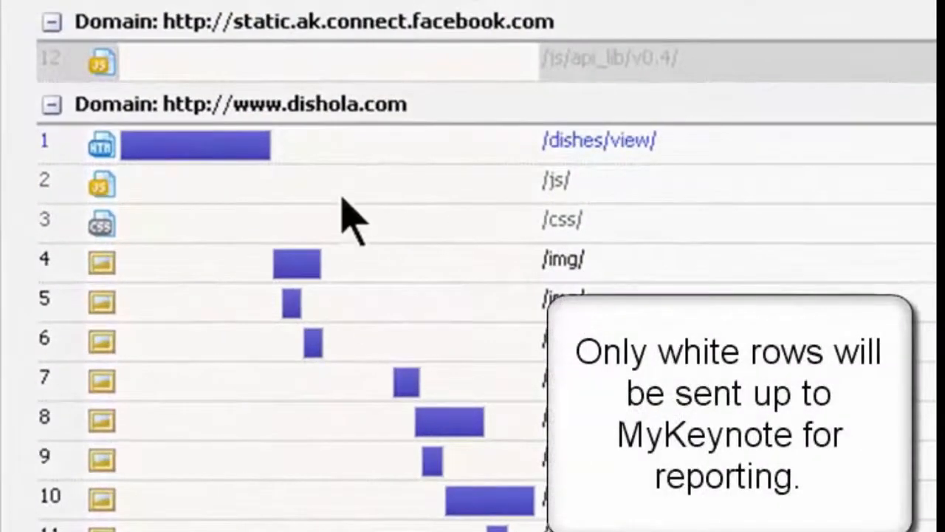
pyautogui.scroll(3, 344, 214)
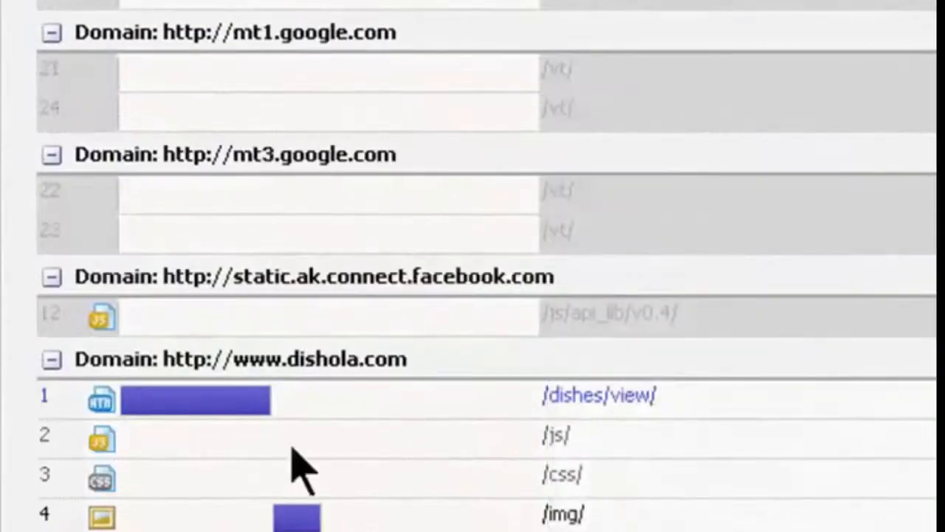
pyautogui.scroll(-3, 517, 336)
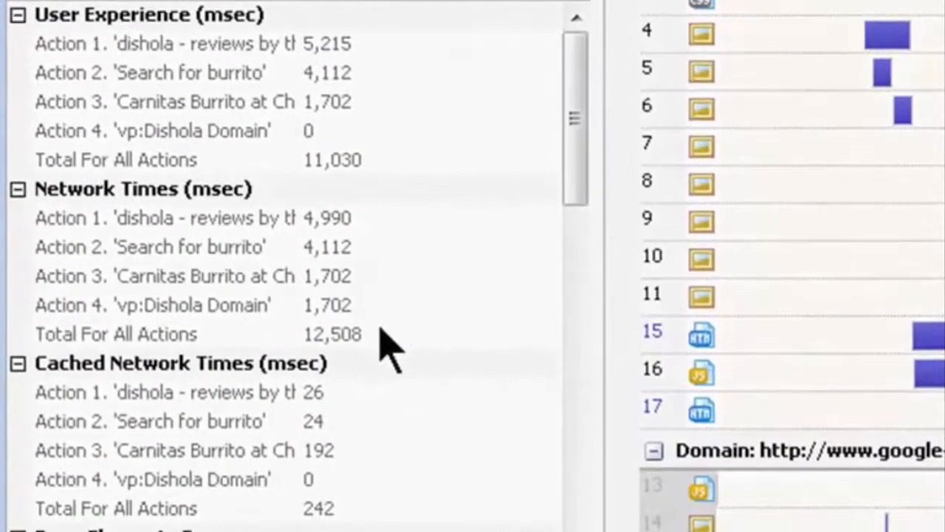
# Step: Compare the network times and download sizes of Action 3 and 'vp:Dishola Domain' in the Transaction Performance Summary
pyautogui.click(193, 274)
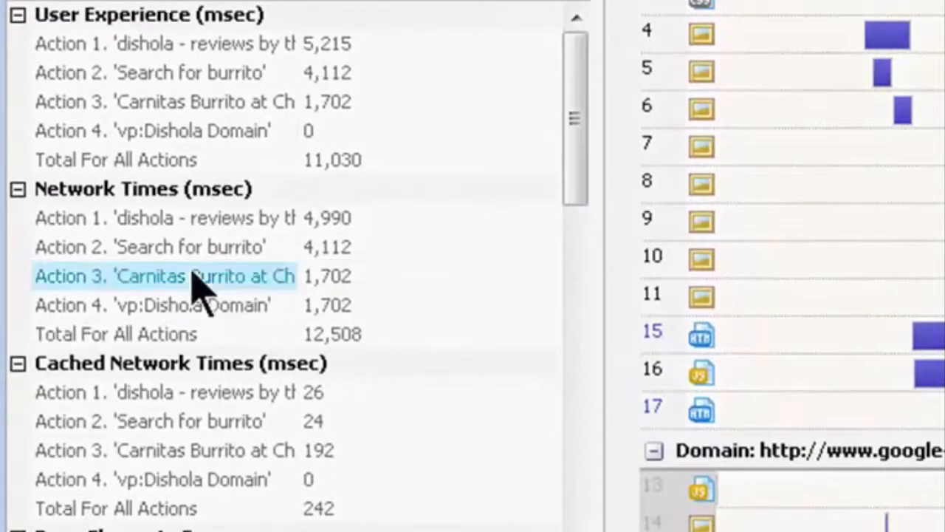
pyautogui.click(153, 306)
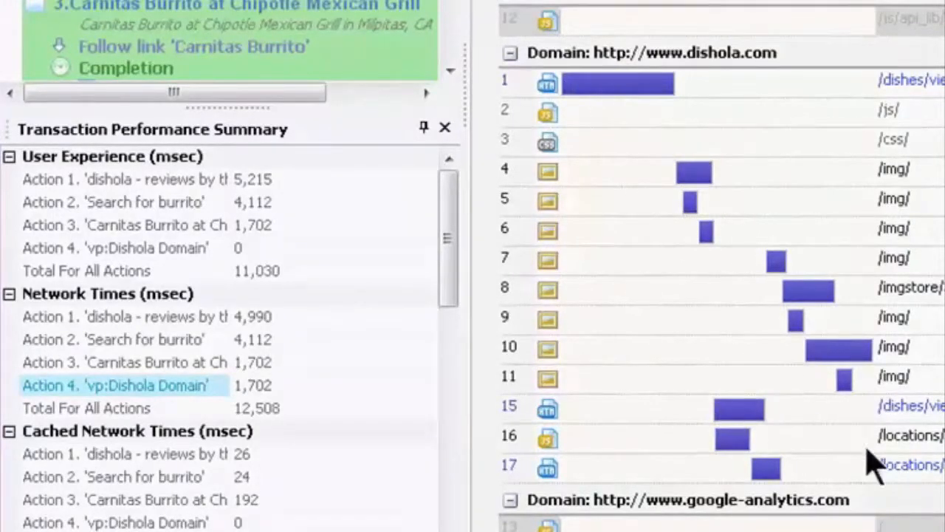
pyautogui.moveTo(453, 259); pyautogui.dragTo(461, 416)
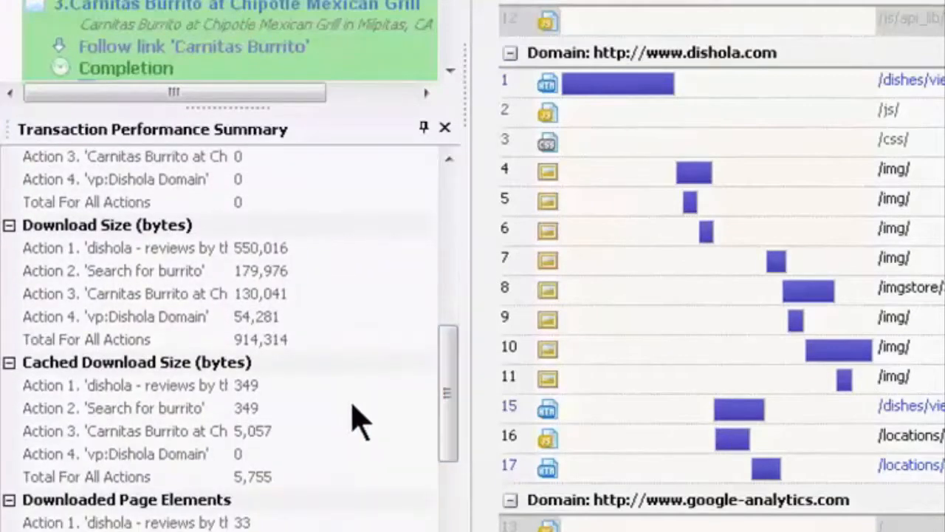
pyautogui.click(131, 315)
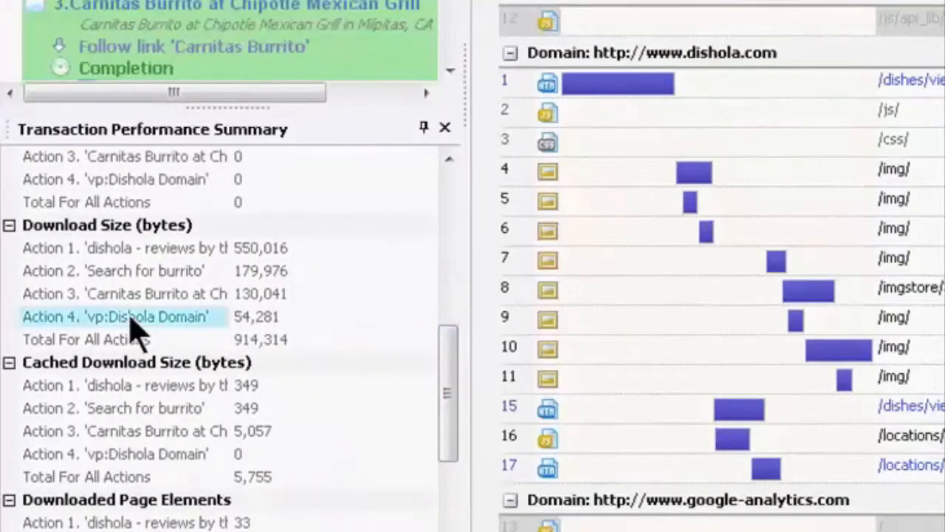
pyautogui.click(122, 294)
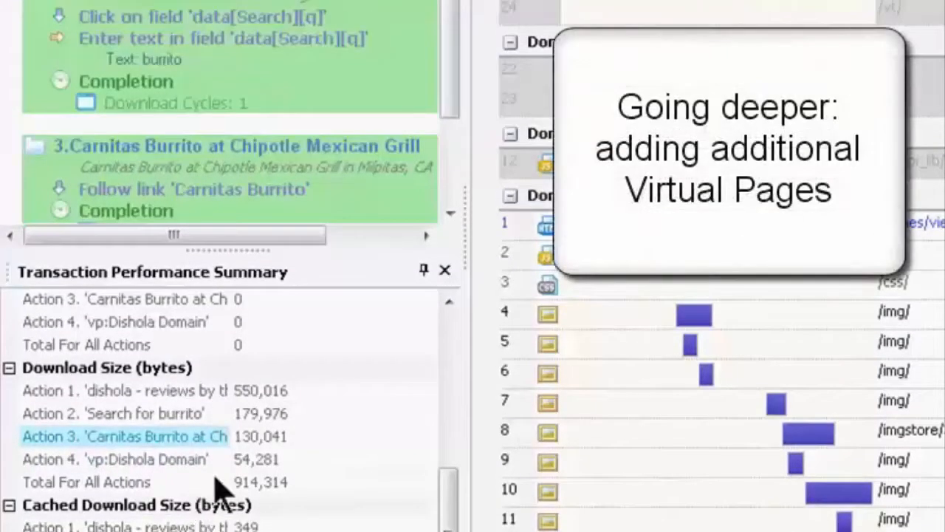
# Step: Insert a second virtual action in the script from the 'Carnitas Burrito at Chipotle Mexican Grill' action and name it Google Domains
pyautogui.moveTo(449, 53); pyautogui.dragTo(450, 179)
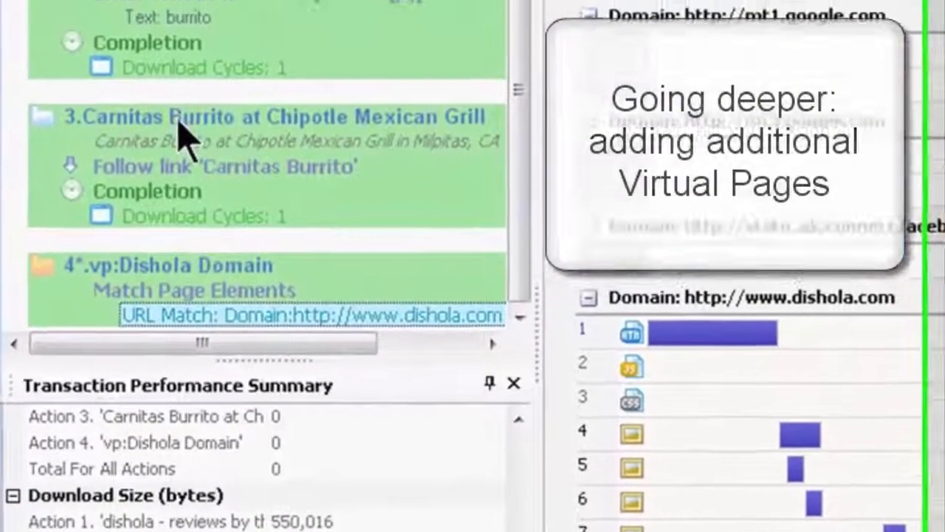
pyautogui.rightClick(158, 67)
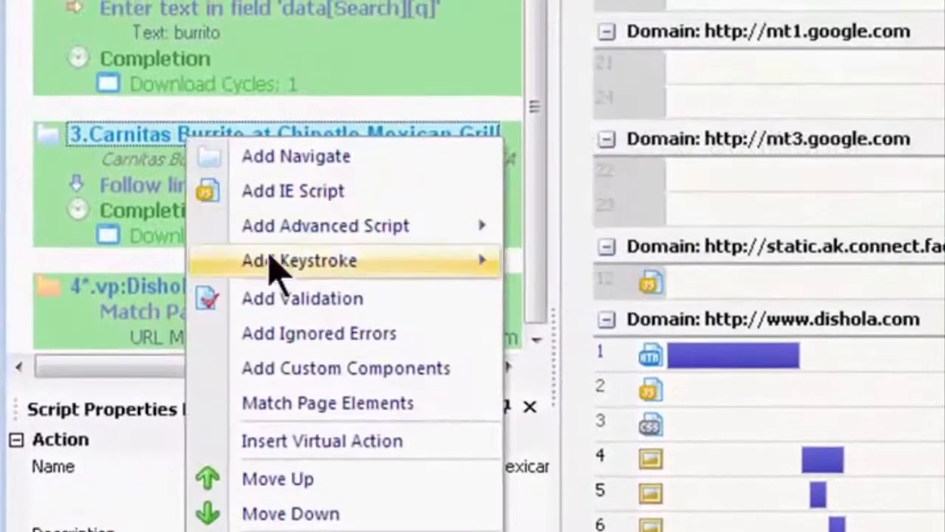
pyautogui.click(321, 435)
pyautogui.click(532, 298)
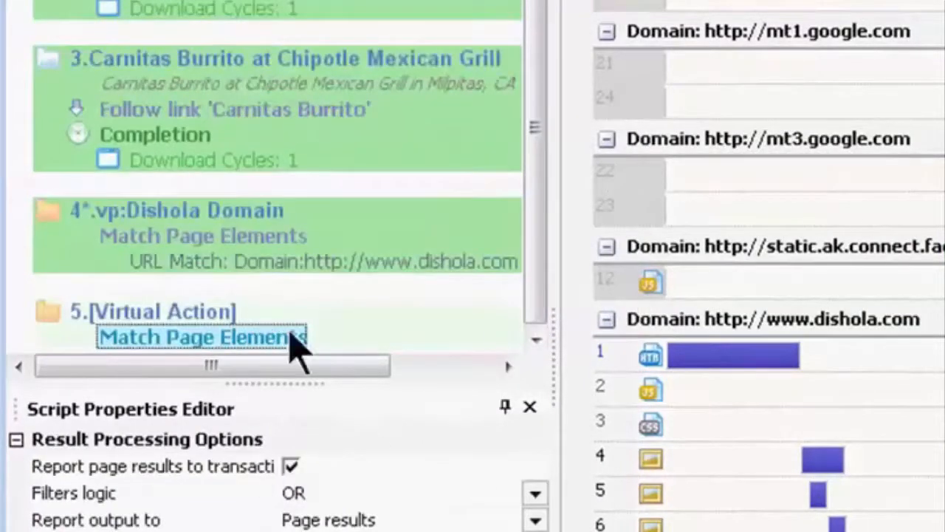
pyautogui.click(169, 316)
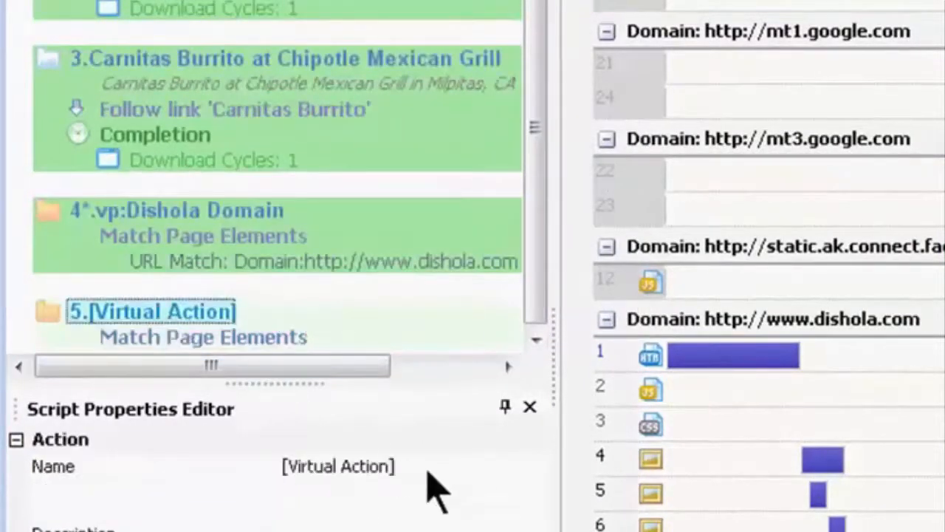
pyautogui.click(259, 461)
pyautogui.write('Google Domains')
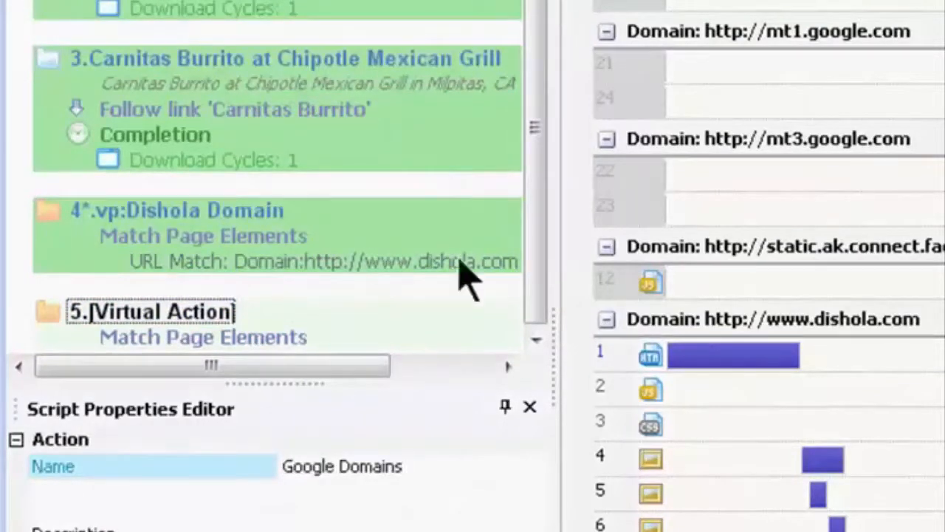
pyautogui.press('Return')
# Step: Add a URL Match to the Google Domains action's Match Page Elements and turn off its Whole URL option
pyautogui.rightClick(235, 341)
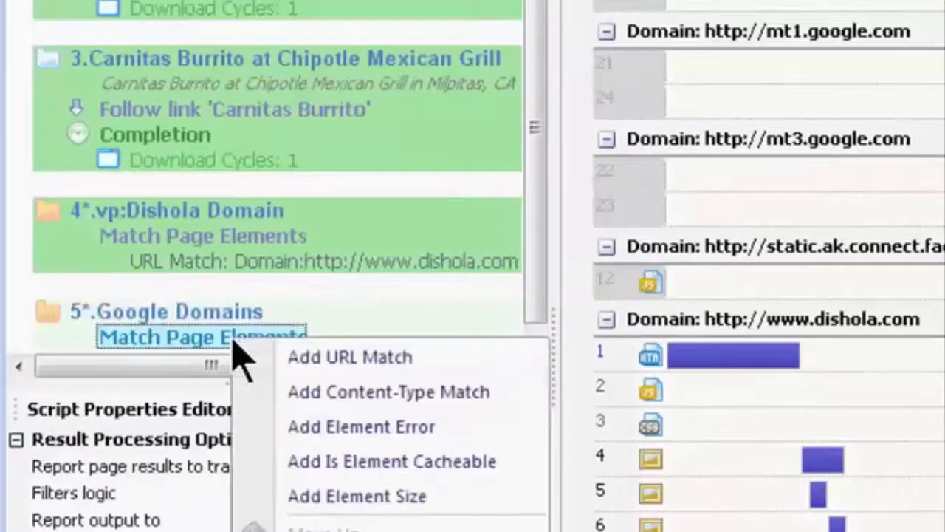
pyautogui.click(357, 360)
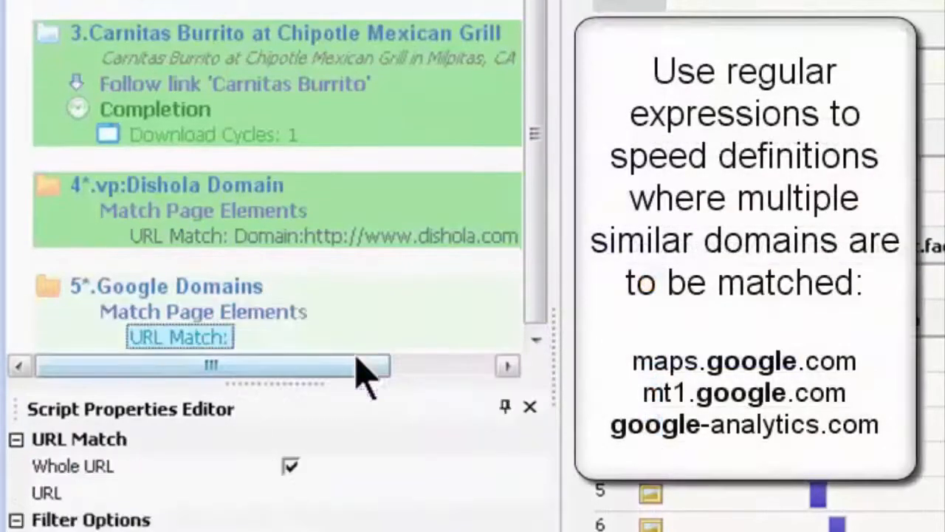
pyautogui.click(291, 467)
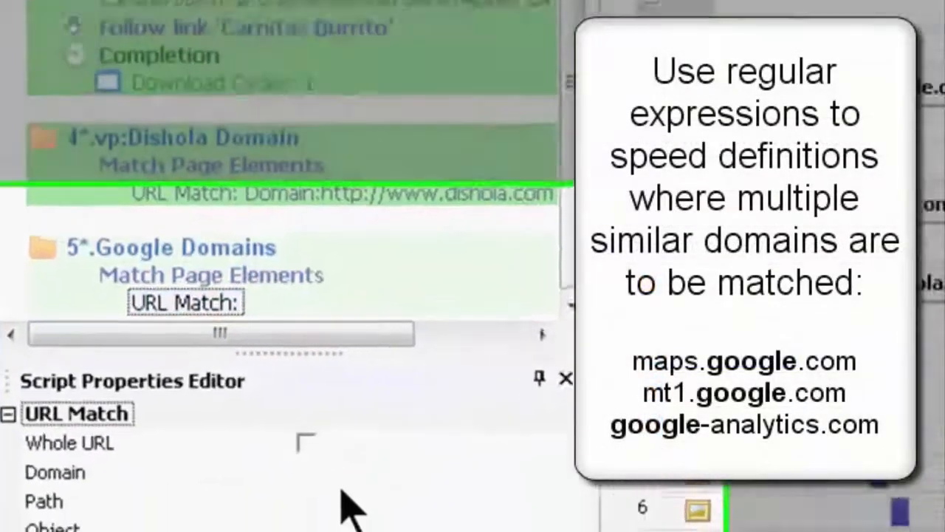
# Step: Set the new URL match's domain to the regular expression .*google.* and save the script
pyautogui.click(327, 494)
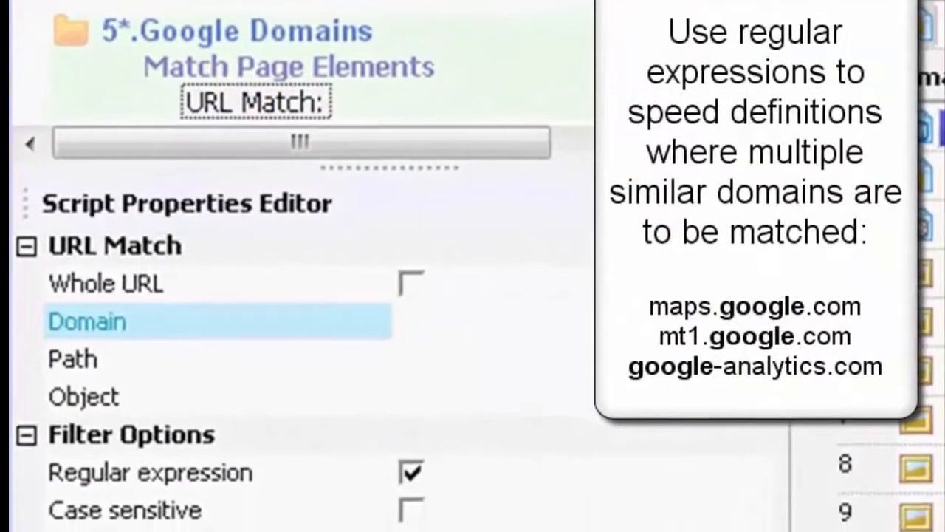
pyautogui.write('.')
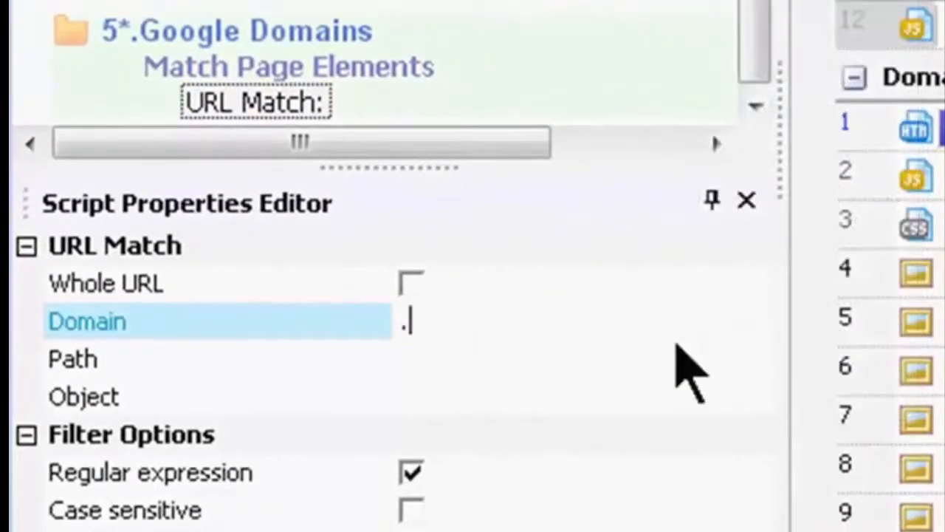
pyautogui.write('*')
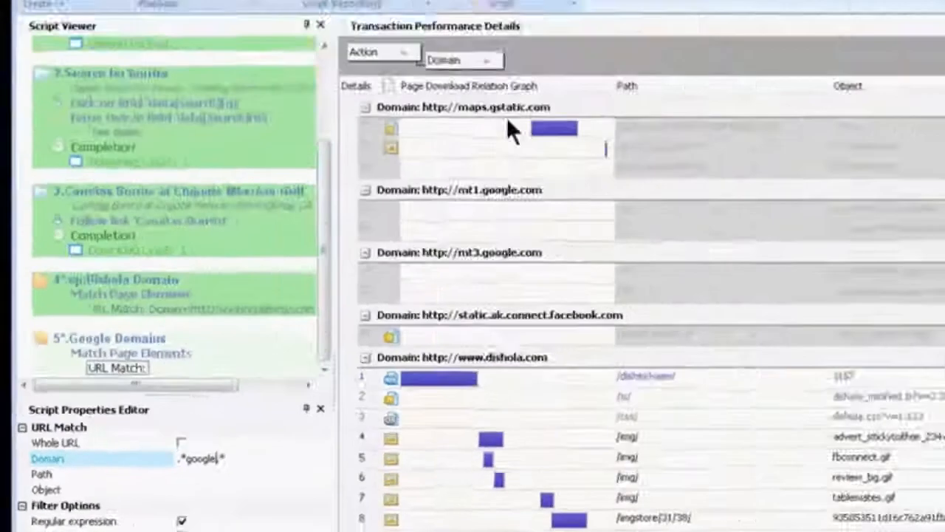
pyautogui.click(438, 38)
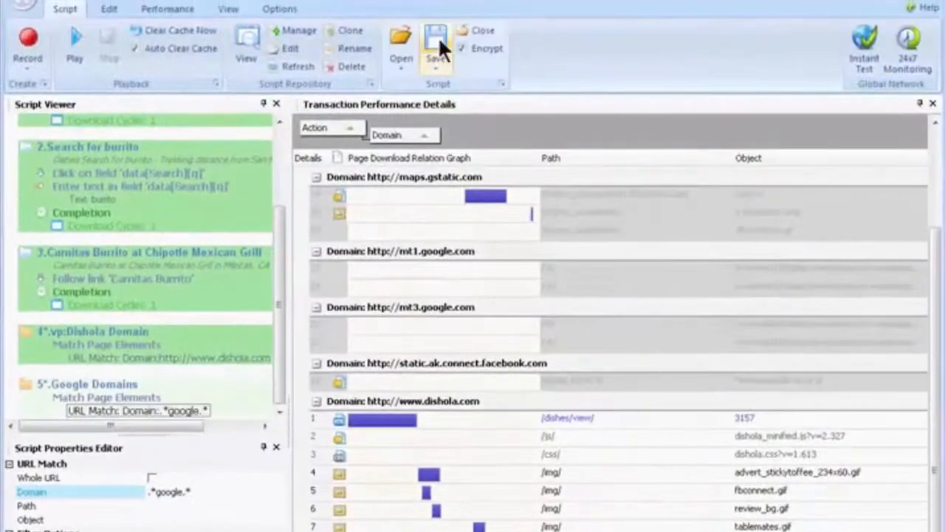
# Step: Play back the script, check the 'Google Domains' network times, cached network times and download size, and close the performance summary dialog
pyautogui.click(79, 34)
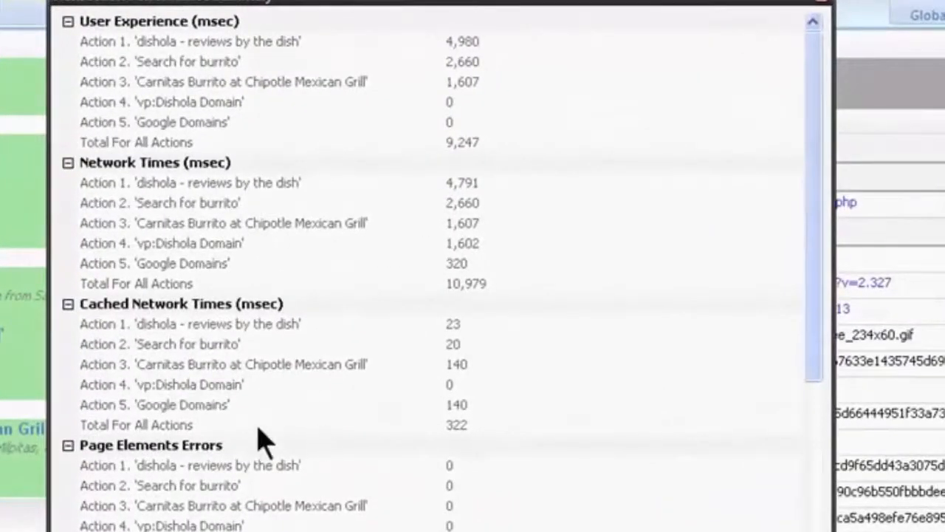
pyautogui.click(243, 408)
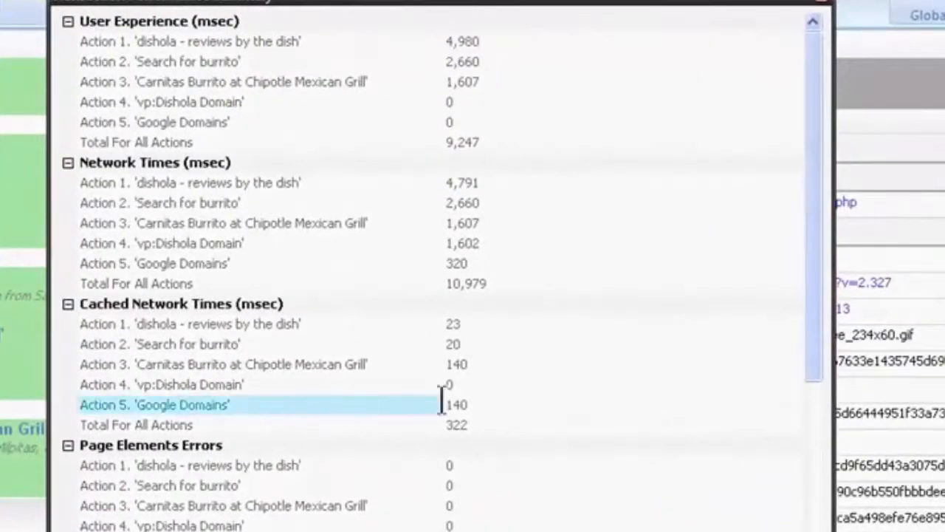
pyautogui.click(195, 265)
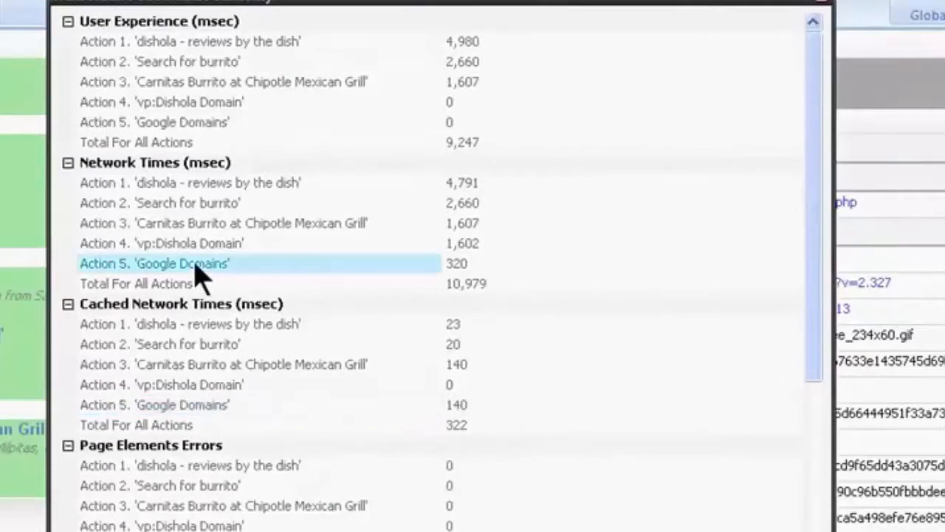
pyautogui.click(201, 406)
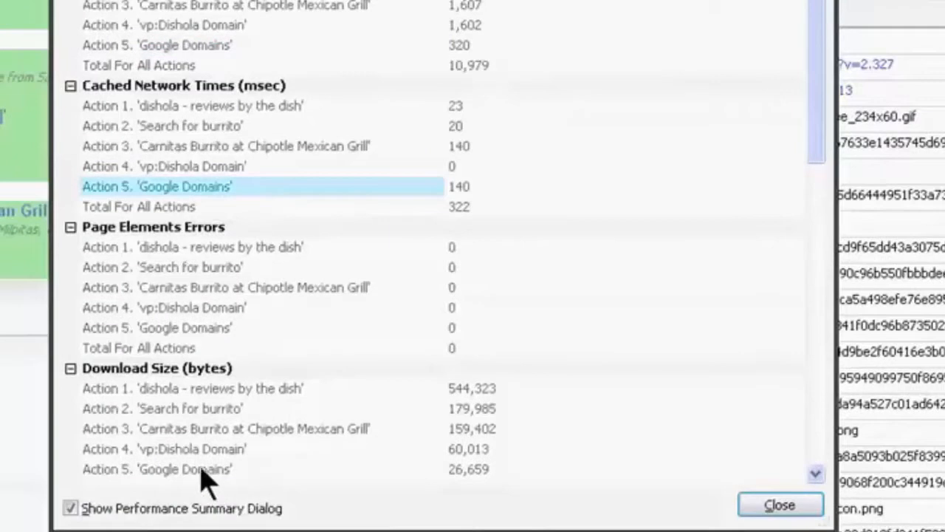
pyautogui.click(209, 473)
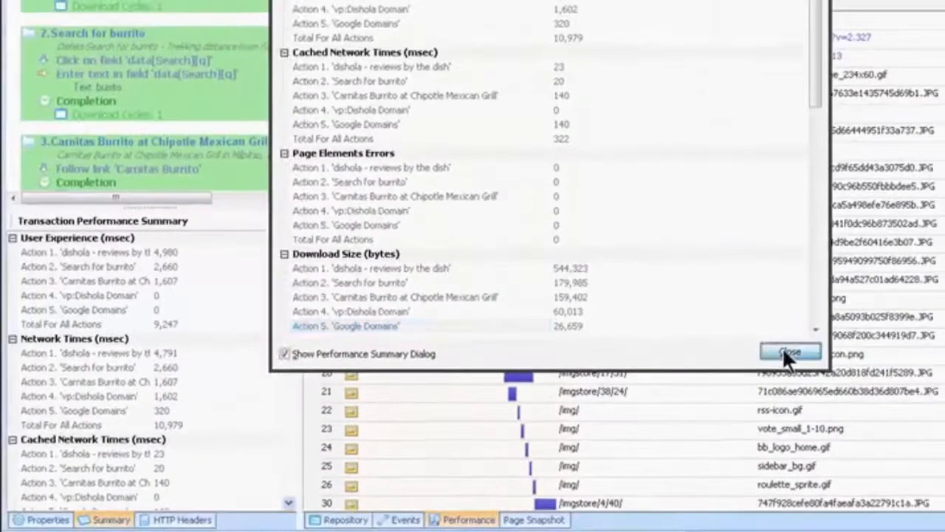
pyautogui.click(788, 359)
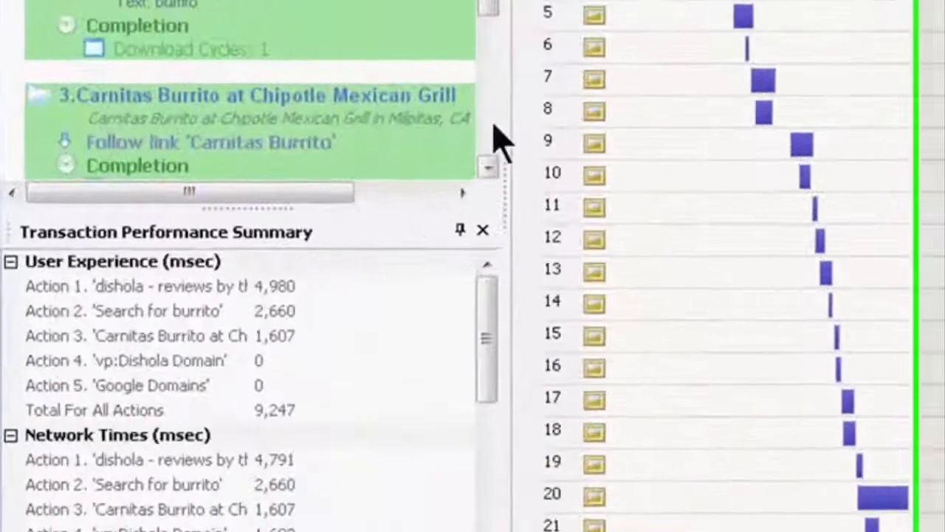
# Step: Rename the Google Domains virtual action to vp:Google Domains
pyautogui.scroll(-3, 497, 141)
pyautogui.click(169, 122)
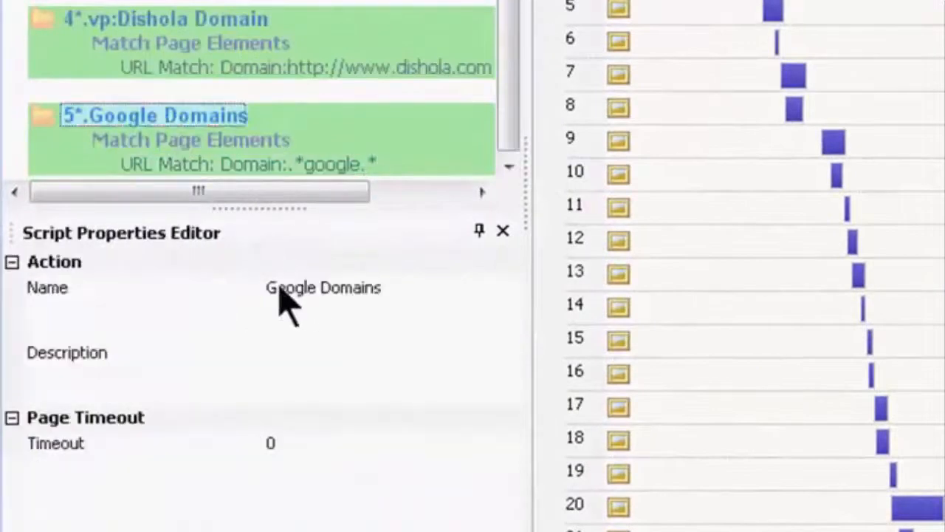
pyautogui.click(308, 287)
pyautogui.write('vp:')
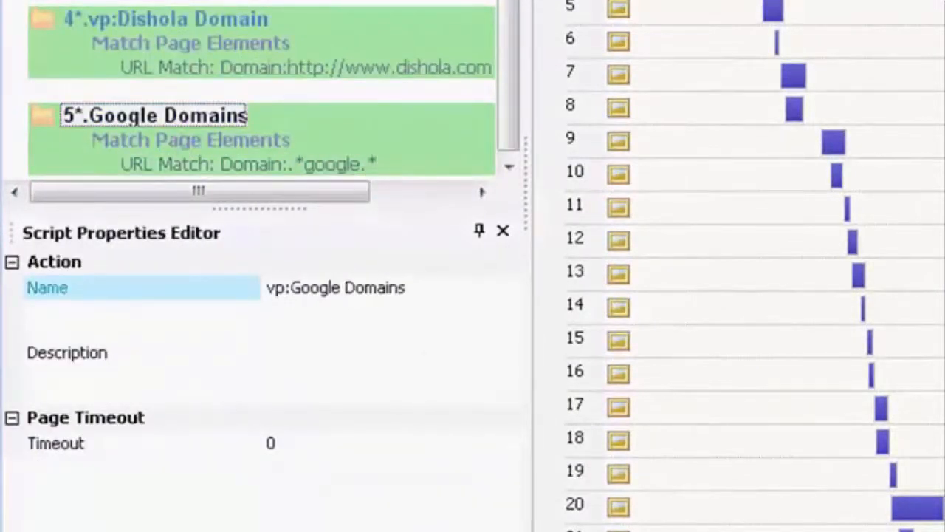
pyautogui.press('Return')
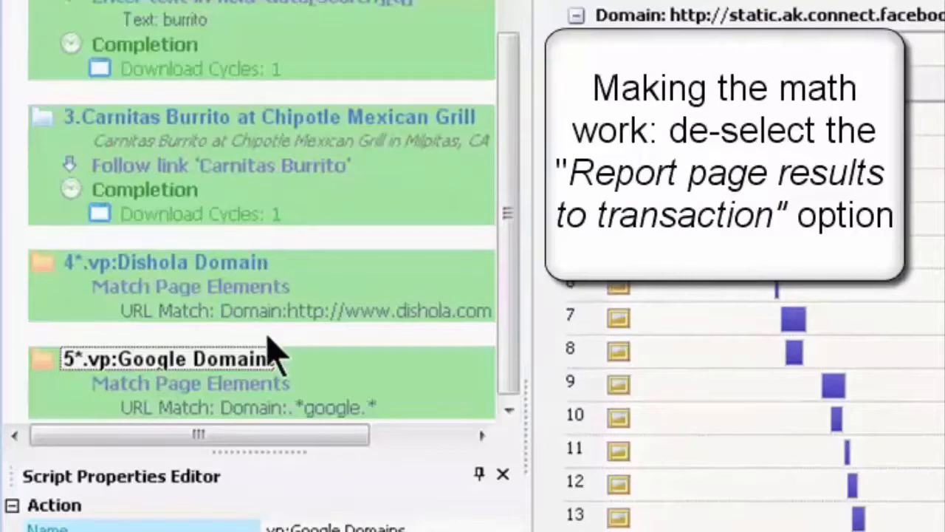
# Step: Turn off reporting of page results to the transaction for Match Page Elements in both the Dishola Domain and Google Domains virtual actions
pyautogui.click(211, 262)
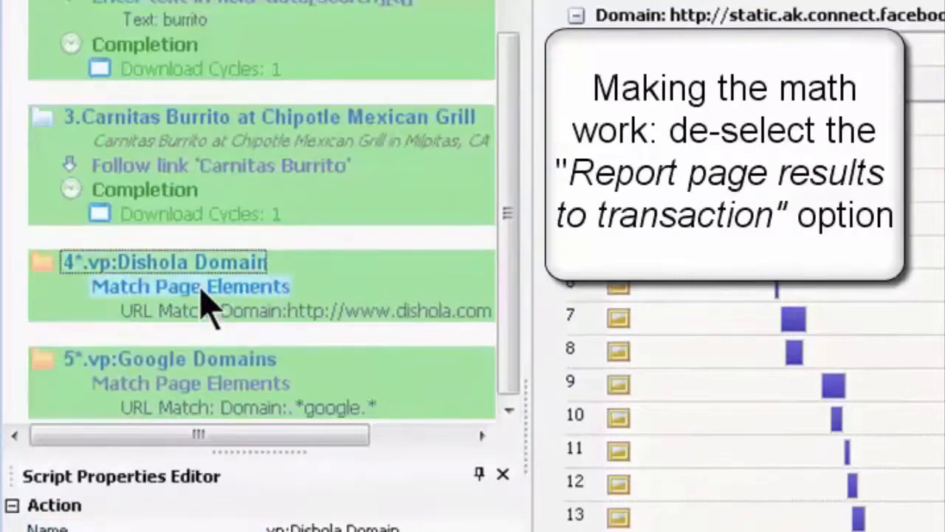
pyautogui.click(209, 291)
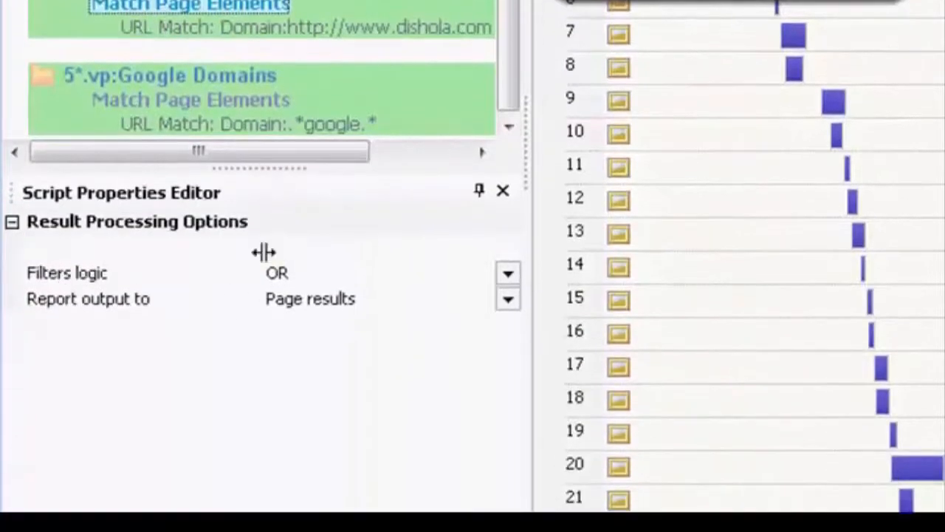
pyautogui.click(274, 247)
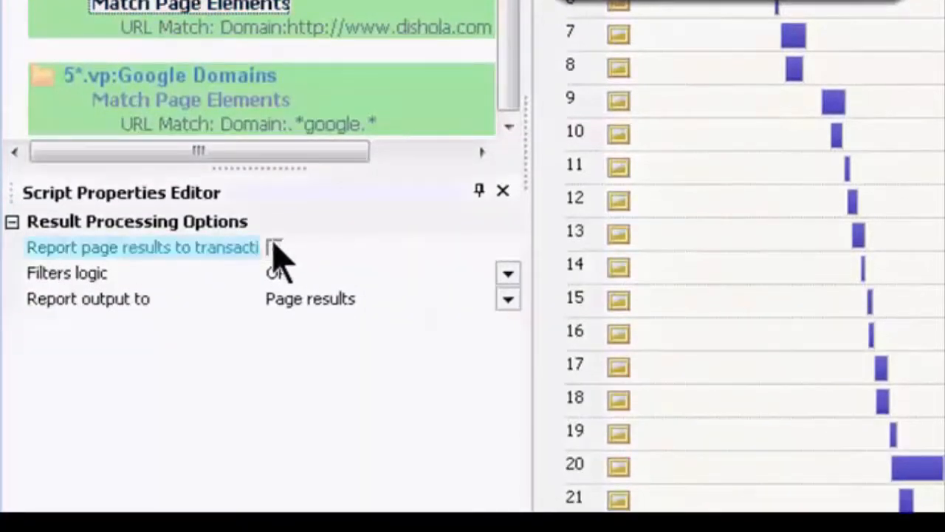
pyautogui.click(235, 99)
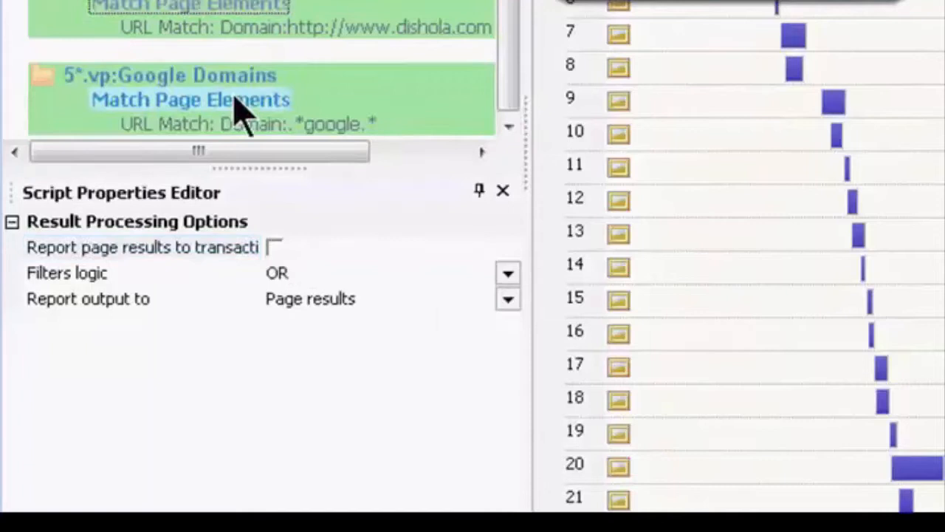
pyautogui.click(275, 249)
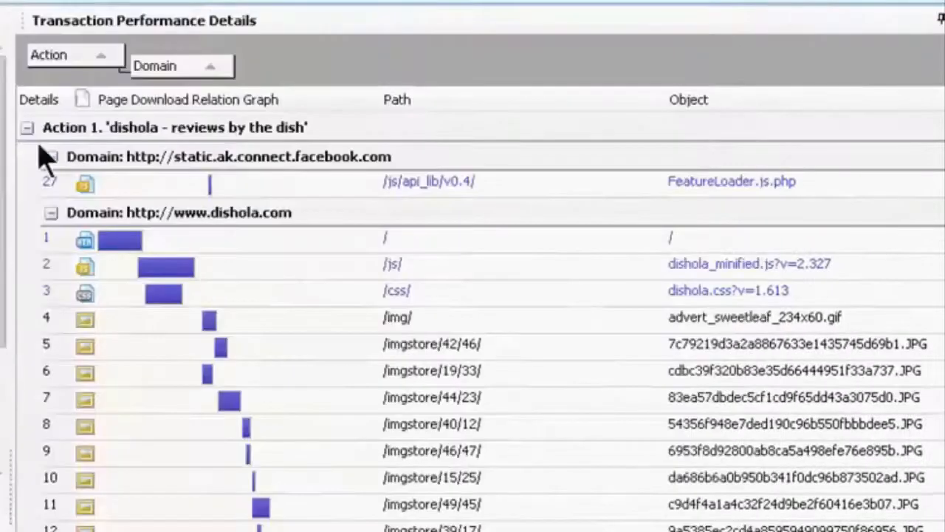
# Step: Collapse actions 1 to 4 in the performance details and examine which elements the Dishola Domain and Google Domains virtual actions match
pyautogui.click(27, 128)
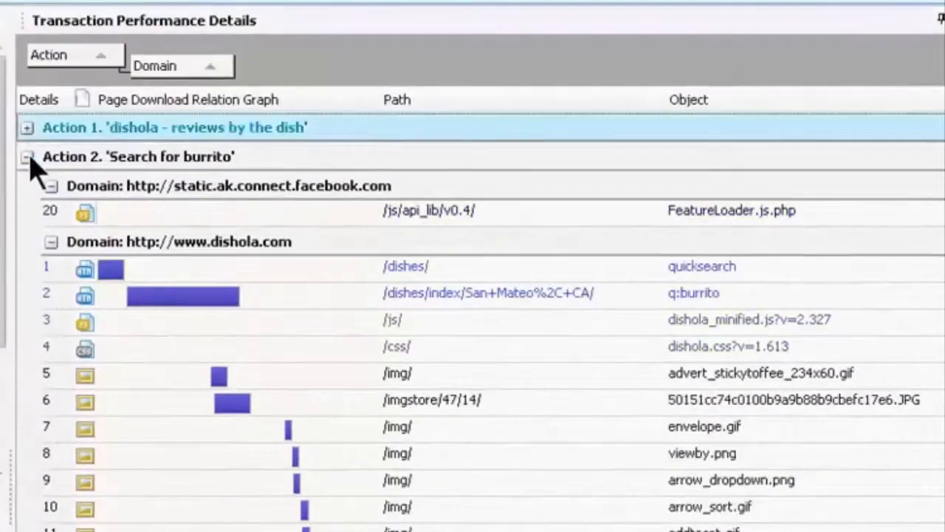
pyautogui.click(26, 156)
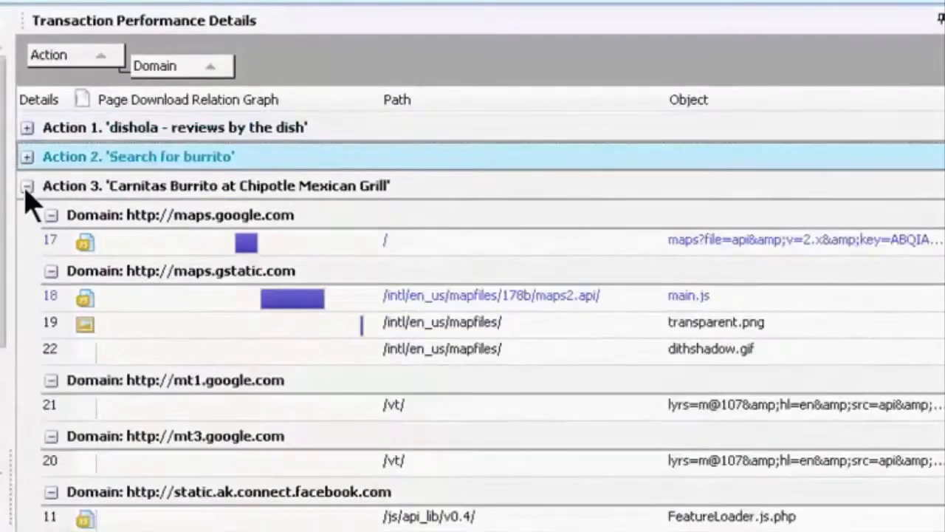
pyautogui.click(26, 185)
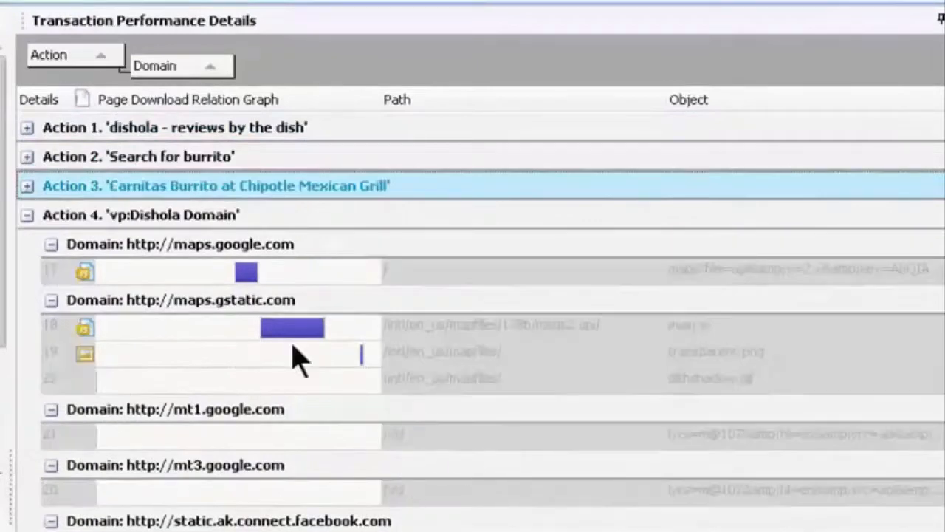
pyautogui.scroll(-8, 429, 526)
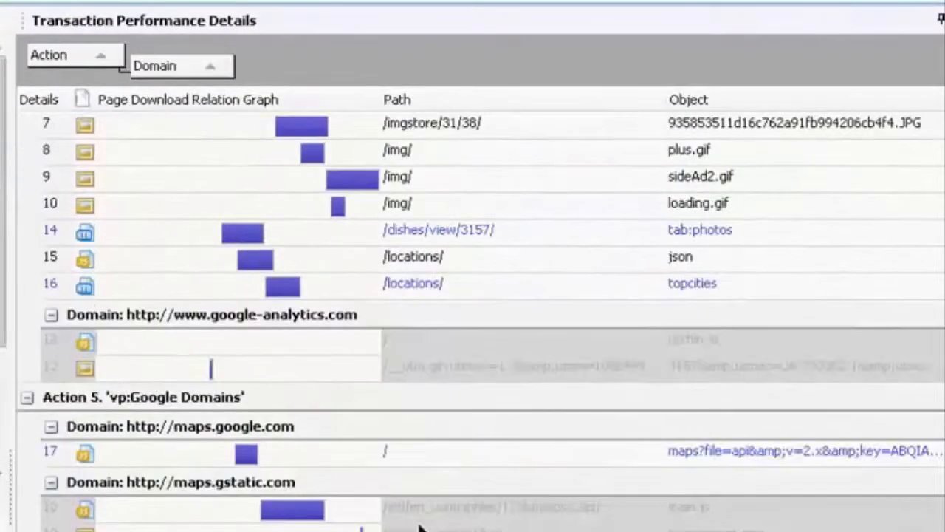
pyautogui.scroll(6, 348, 496)
pyautogui.scroll(2, 60, 185)
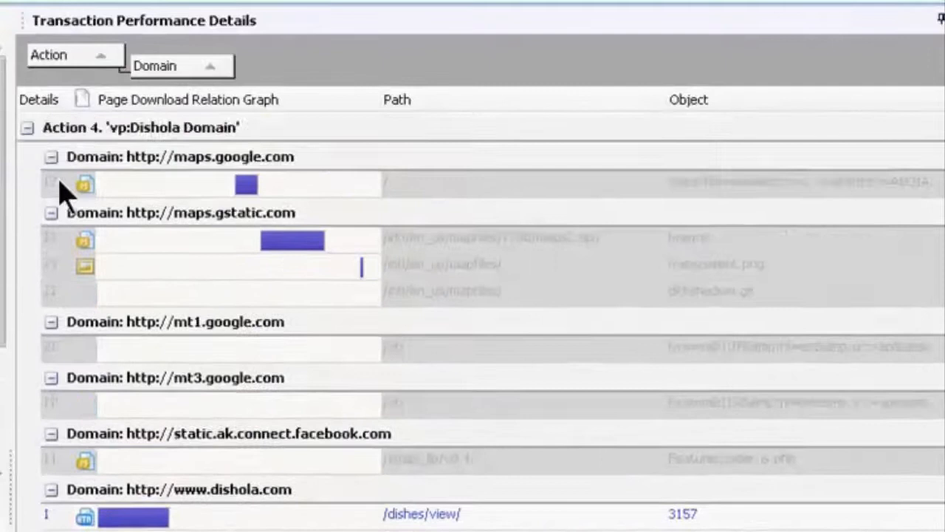
pyautogui.click(27, 128)
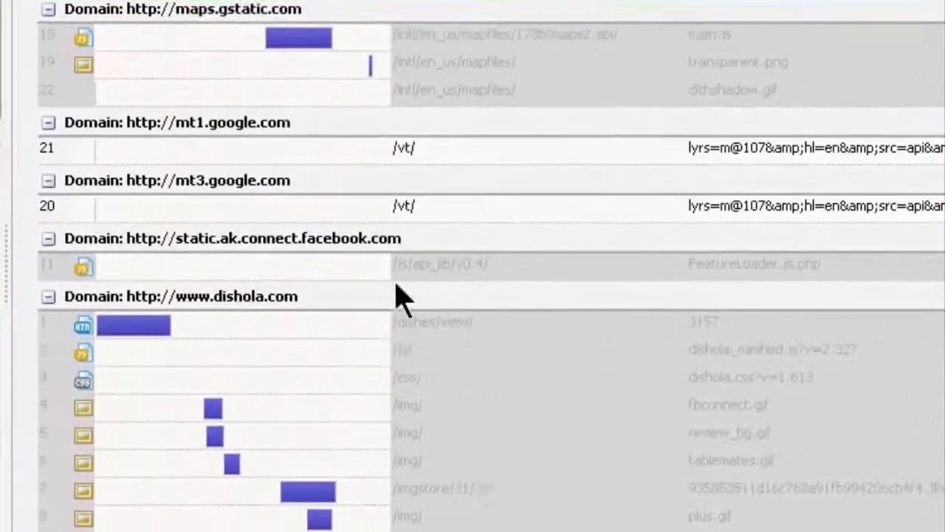
pyautogui.scroll(-1, 388, 504)
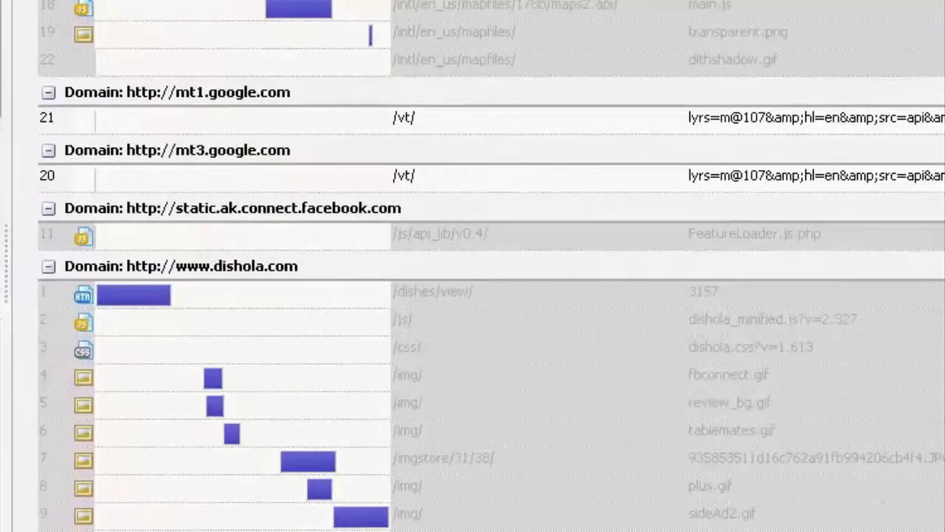
pyautogui.scroll(3, 472, 266)
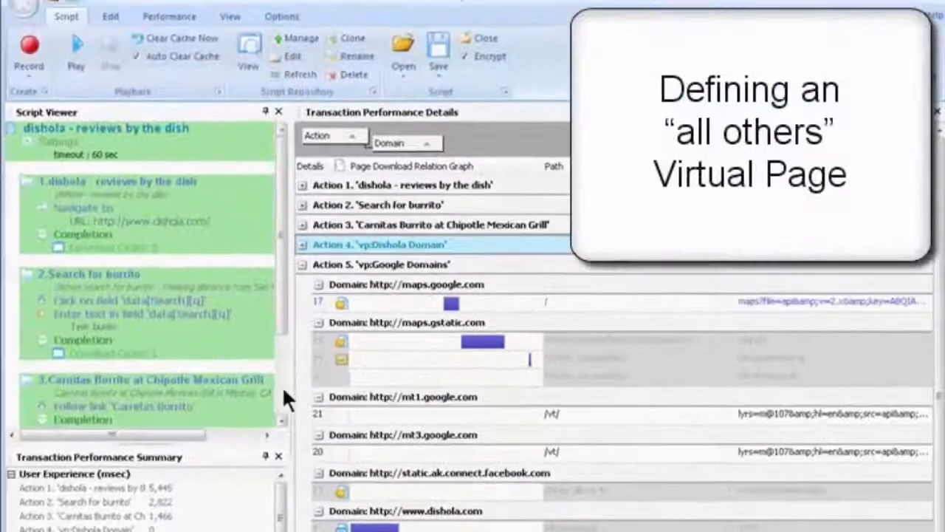
# Step: Insert a new virtual action from the 'Carnitas Burrito at Chipotle Mexican Grill' action for all other domains
pyautogui.click(282, 388)
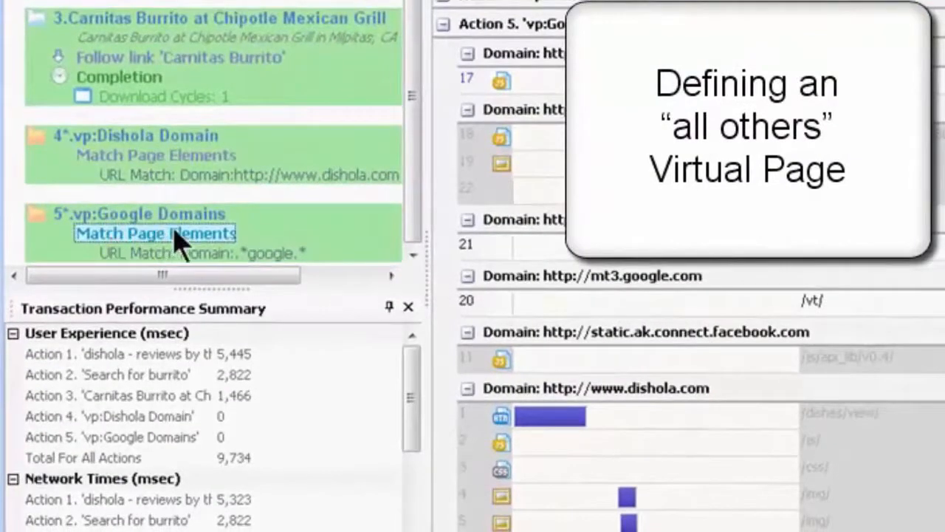
pyautogui.rightClick(149, 19)
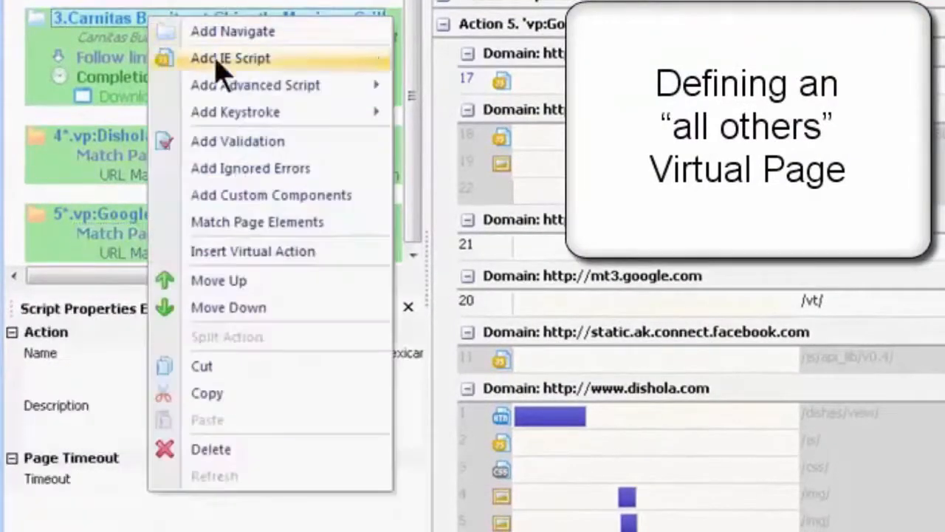
pyautogui.click(303, 251)
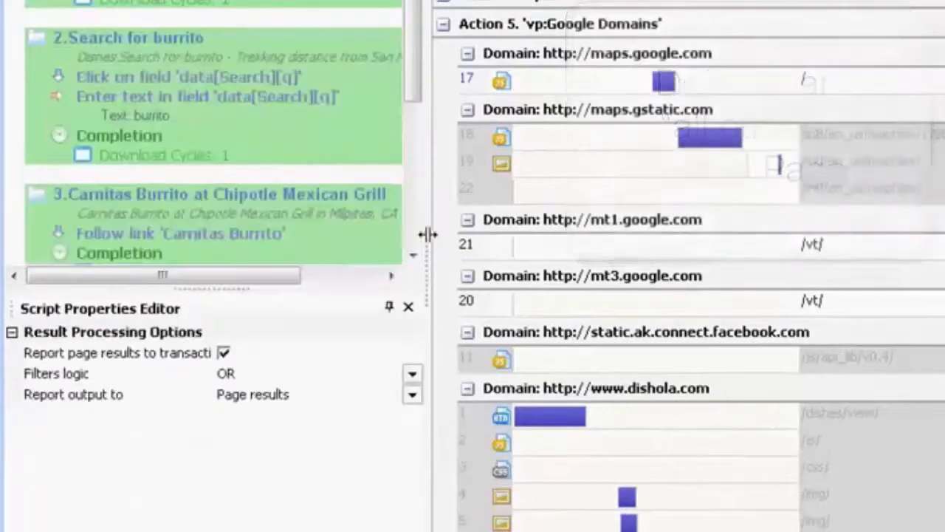
pyautogui.scroll(-5, 420, 236)
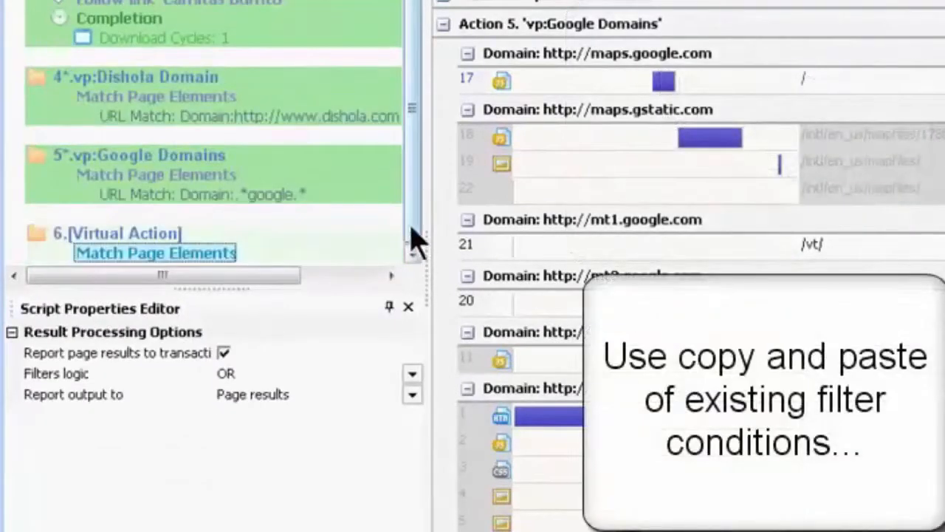
pyautogui.rightClick(135, 118)
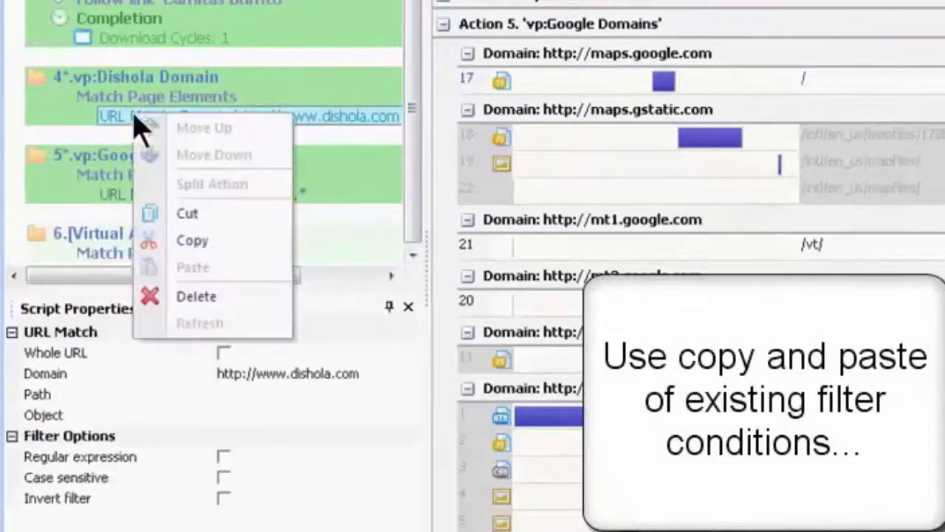
pyautogui.click(224, 238)
pyautogui.rightClick(172, 255)
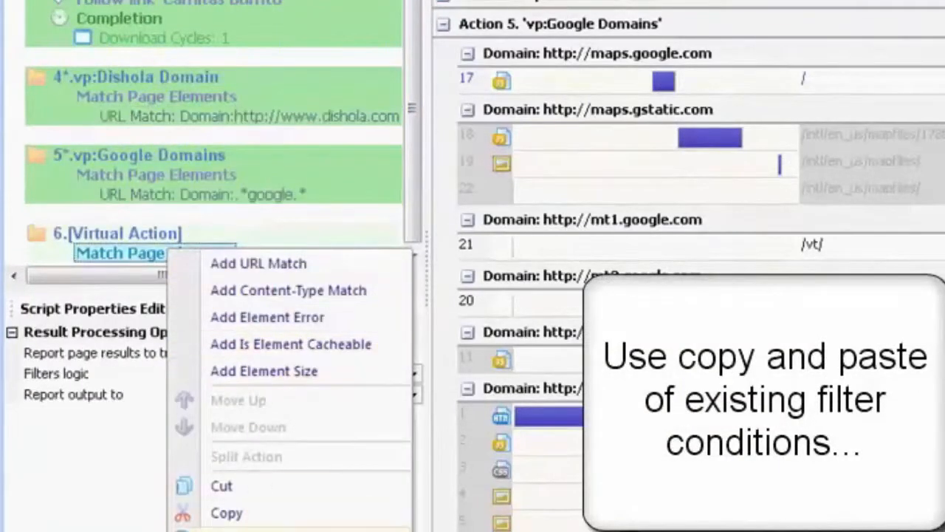
pyautogui.click(251, 528)
# Step: Copy the .*google.* URL match from the Google Domains action into the new virtual action's Match Page Elements
pyautogui.rightClick(158, 175)
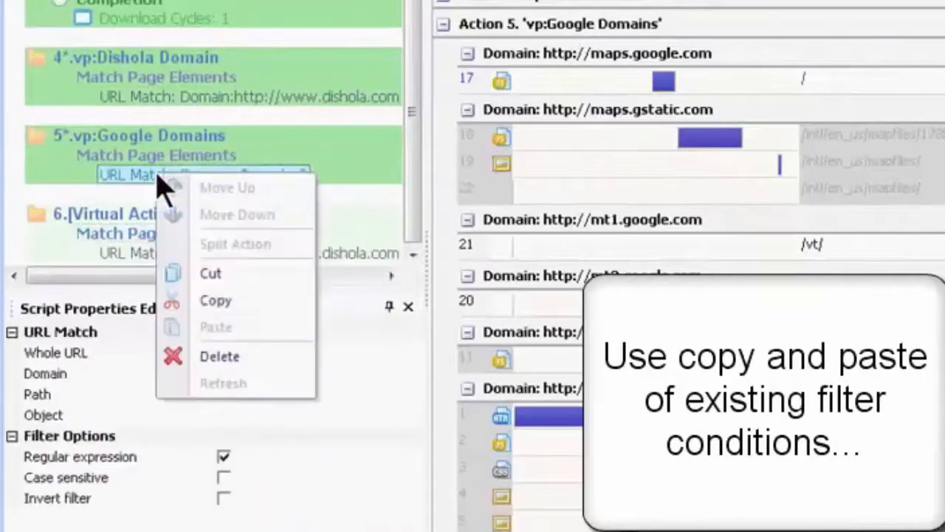
pyautogui.click(238, 301)
pyautogui.rightClick(161, 229)
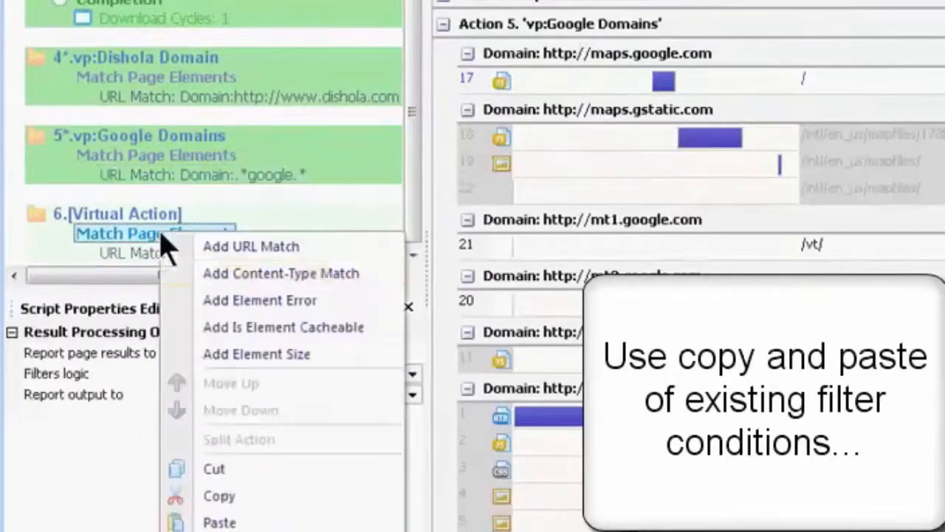
pyautogui.click(225, 523)
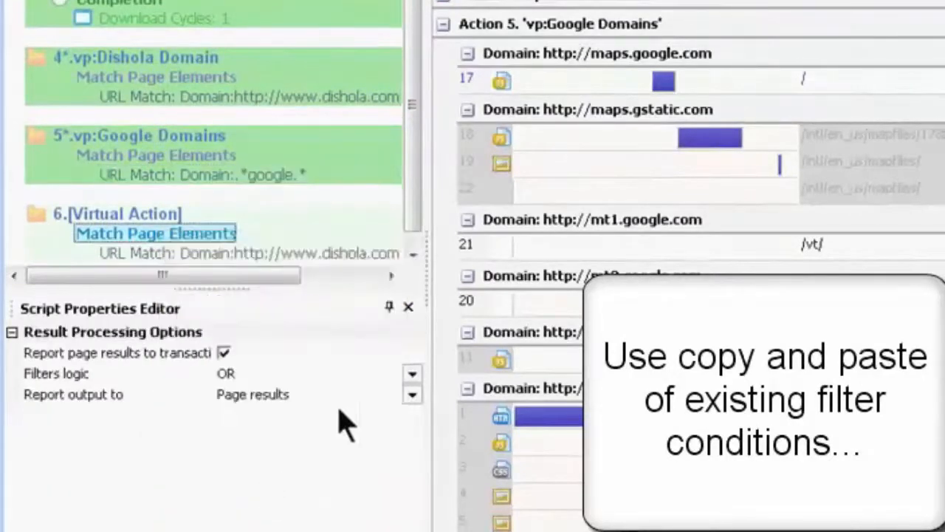
pyautogui.click(413, 254)
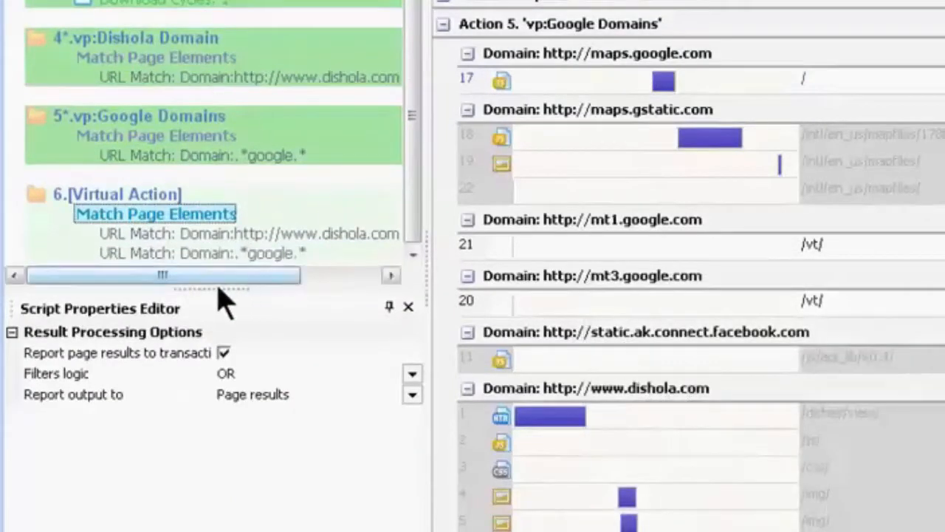
pyautogui.click(152, 235)
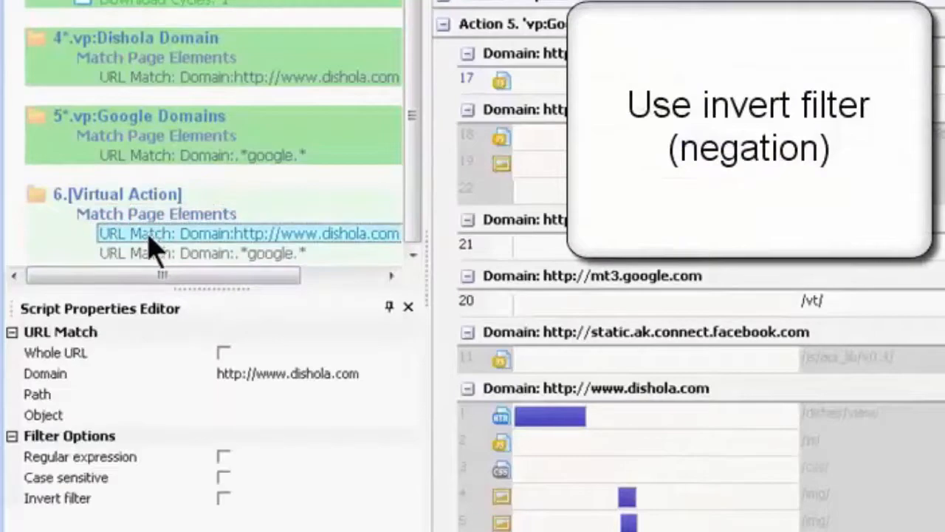
pyautogui.click(224, 500)
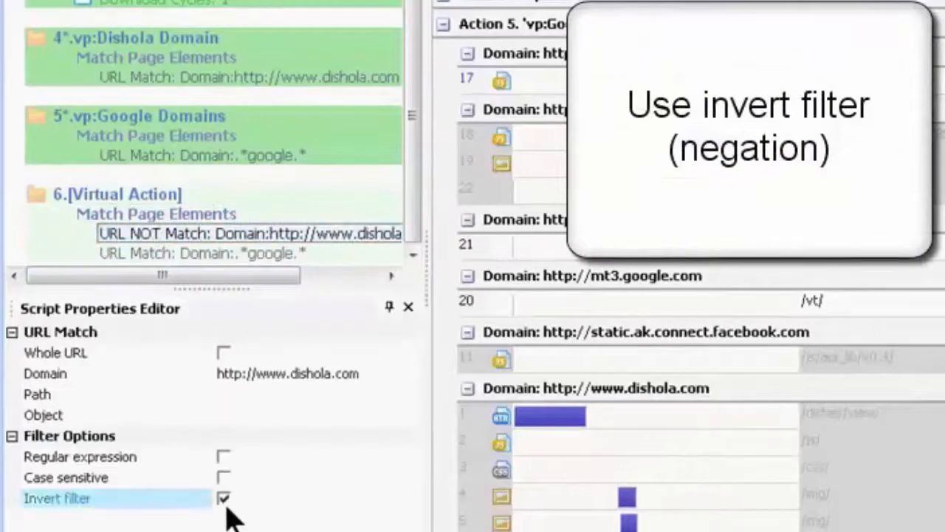
pyautogui.click(168, 254)
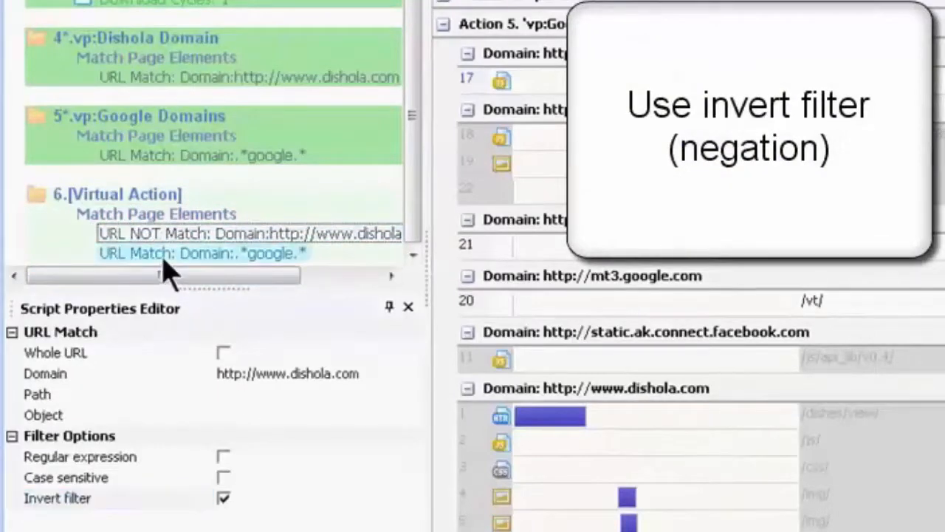
pyautogui.click(224, 498)
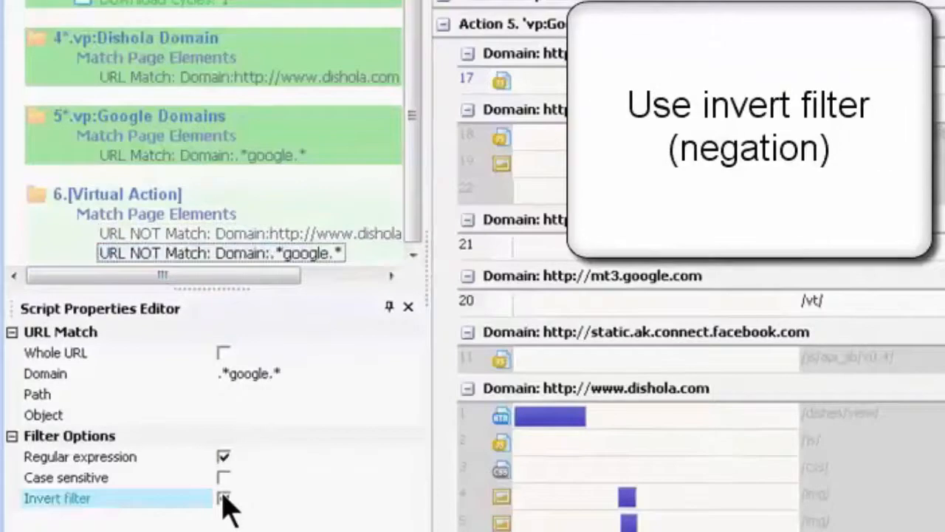
# Step: Set the filters logic of the new virtual action's Match Page Elements to AND
pyautogui.click(130, 218)
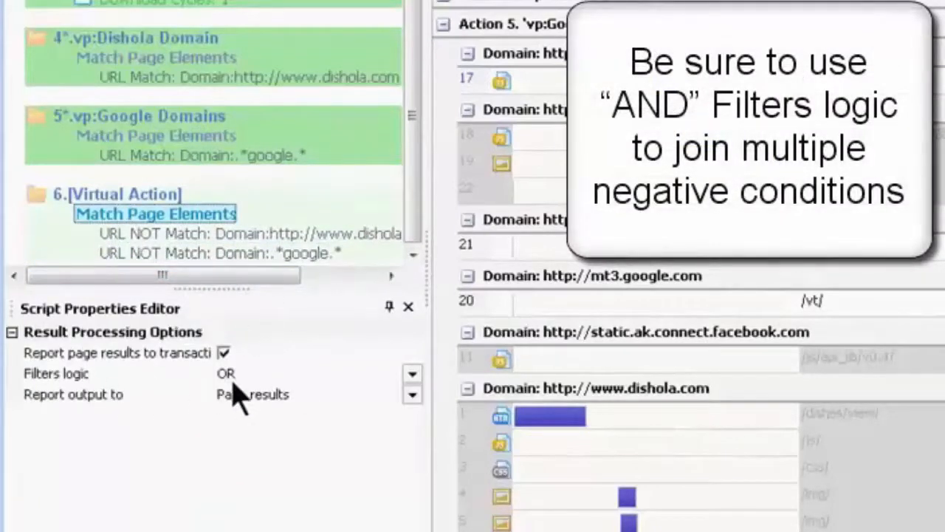
pyautogui.click(412, 373)
pyautogui.click(285, 396)
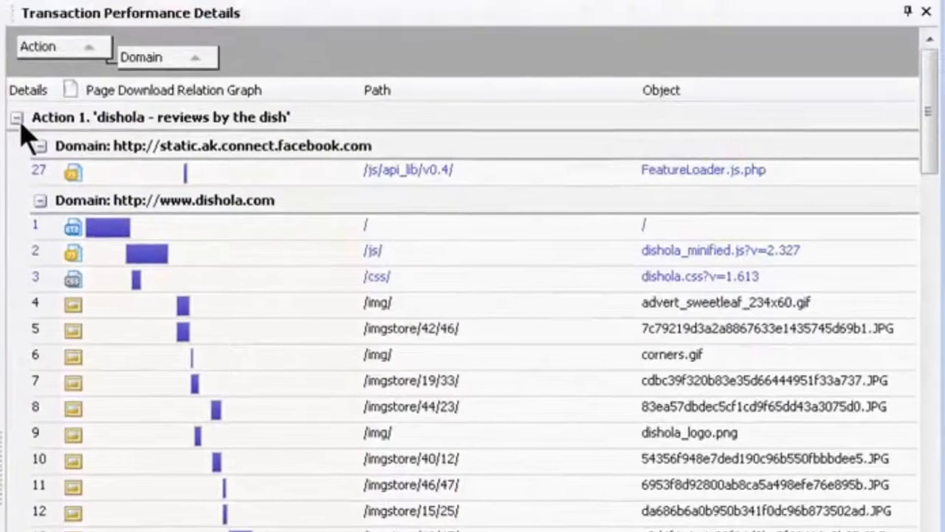
# Step: Collapse actions 1 to 3 in the performance details and examine the elements matched by the Dishola, Google and Other Domains virtual actions
pyautogui.click(16, 117)
pyautogui.click(16, 147)
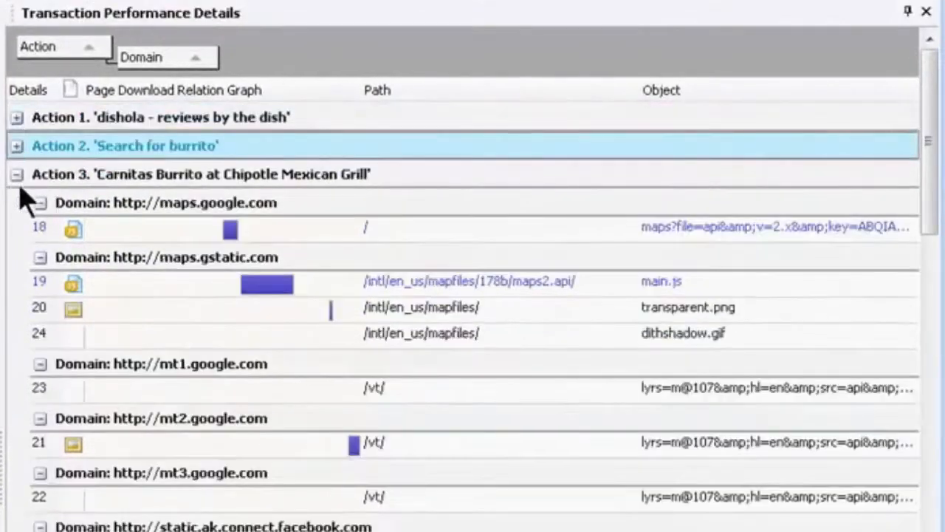
pyautogui.scroll(-4, 464, 310)
pyautogui.scroll(4, 464, 310)
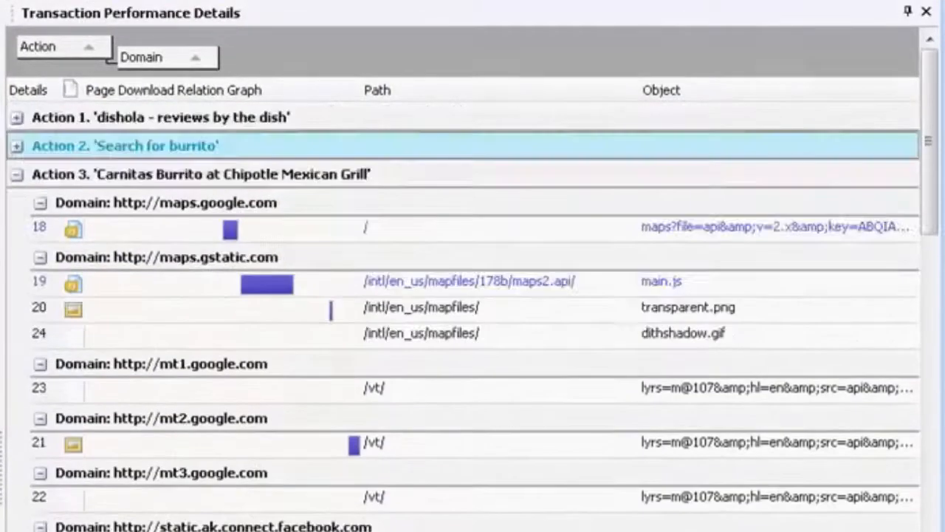
pyautogui.click(16, 175)
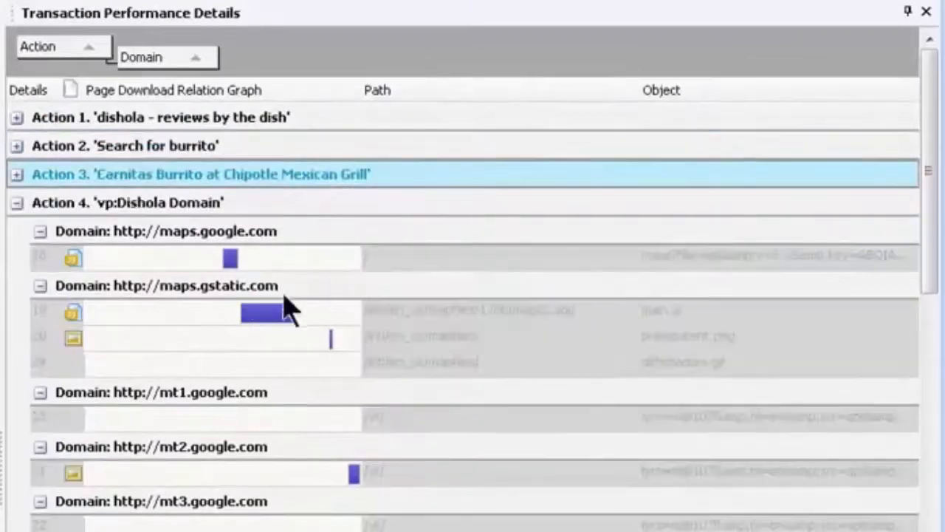
pyautogui.scroll(-6, 464, 296)
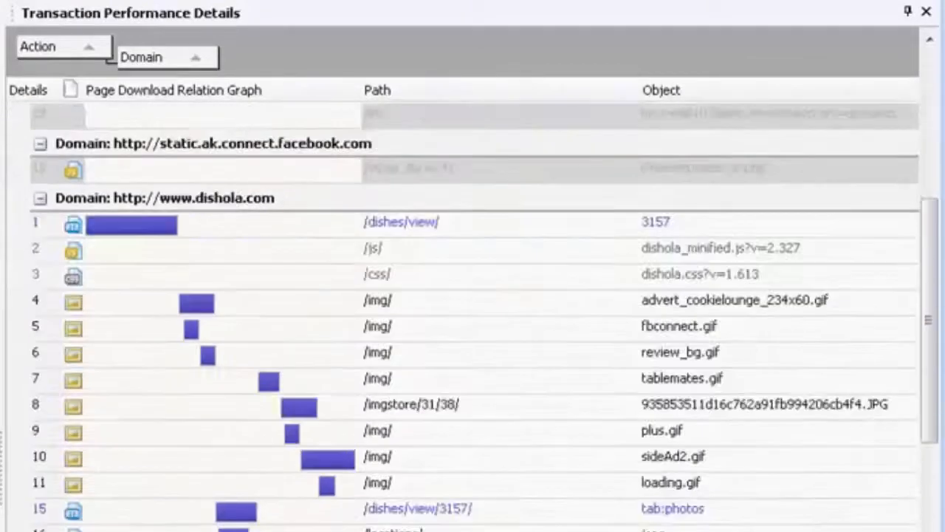
pyautogui.scroll(-5, 188, 265)
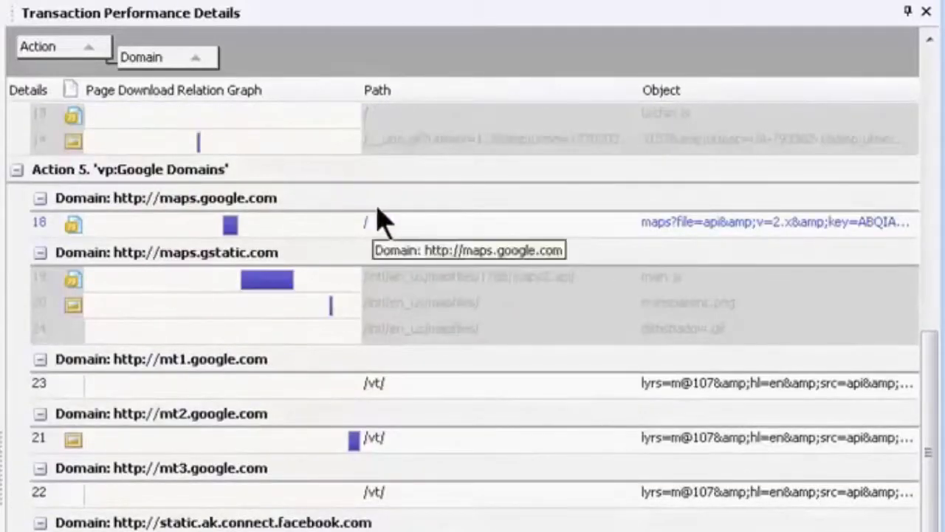
pyautogui.scroll(-10, 325, 432)
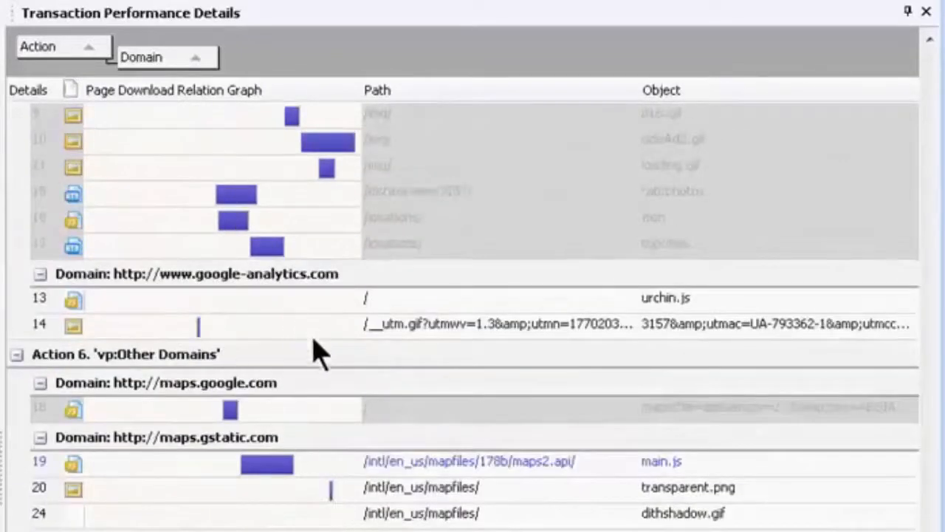
# Step: Review the domains and page elements grouped under the Other Domains virtual action in the transaction performance details
pyautogui.scroll(-5, 89, 386)
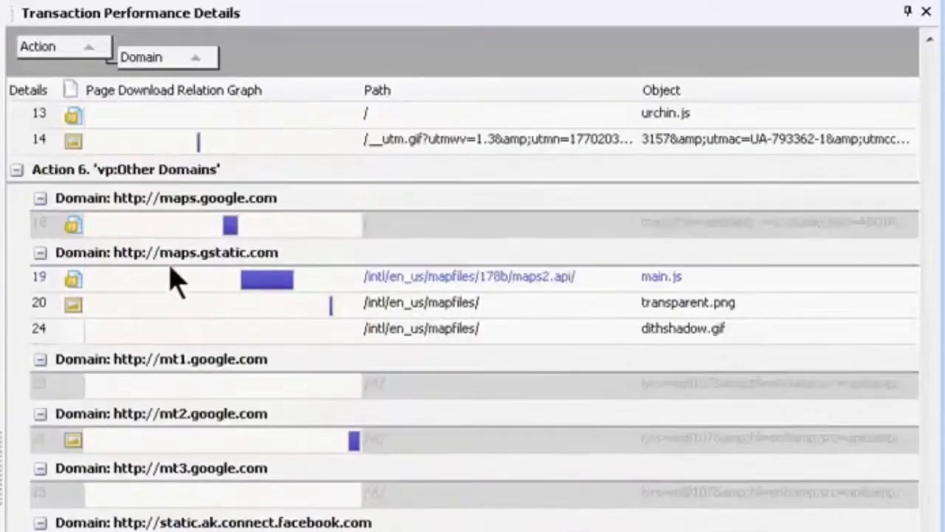
pyautogui.scroll(-2, 365, 509)
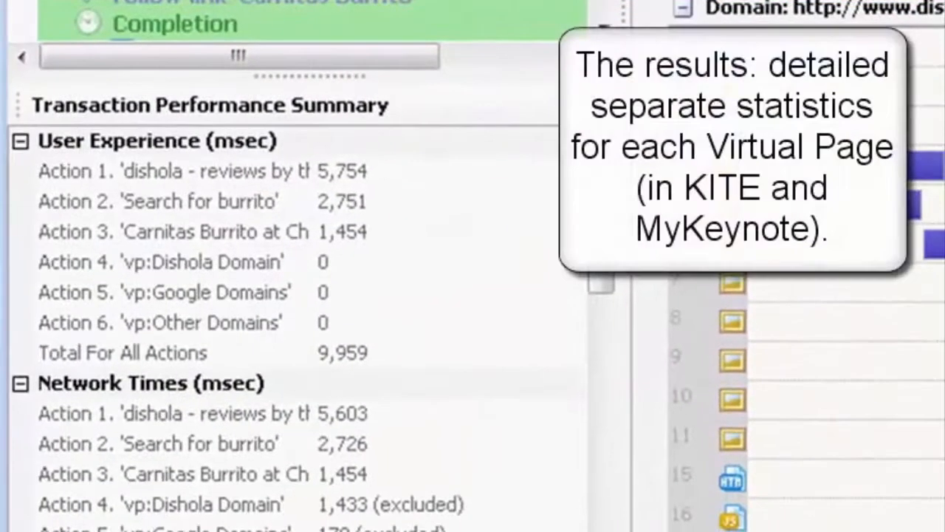
# Step: Examine the Transaction Performance Summary, comparing the network times, download sizes, cached network times and page element errors of the virtual and regular actions
pyautogui.moveTo(606, 271)
pyautogui.mouseDown()
pyautogui.moveTo(597, 379)
pyautogui.moveTo(596, 264)
pyautogui.mouseUp()
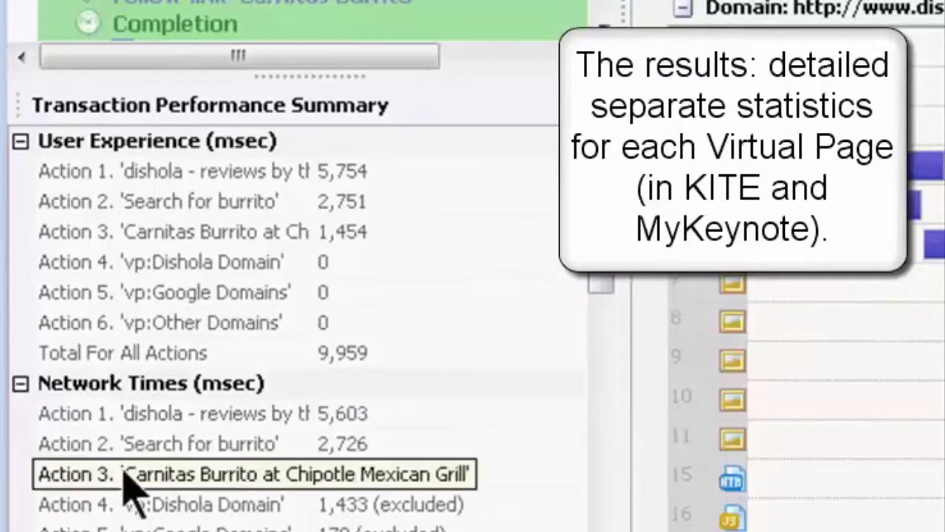
pyautogui.click(41, 476)
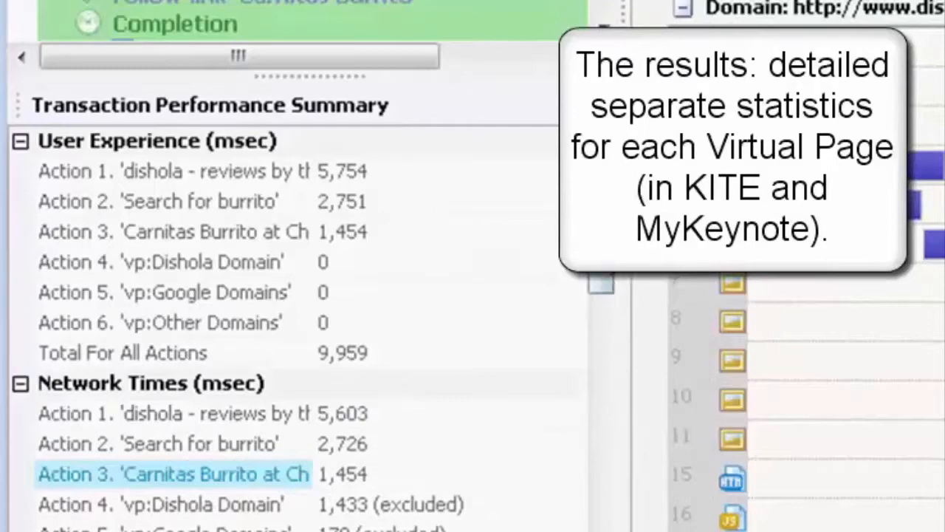
pyautogui.moveTo(601, 288); pyautogui.dragTo(596, 483)
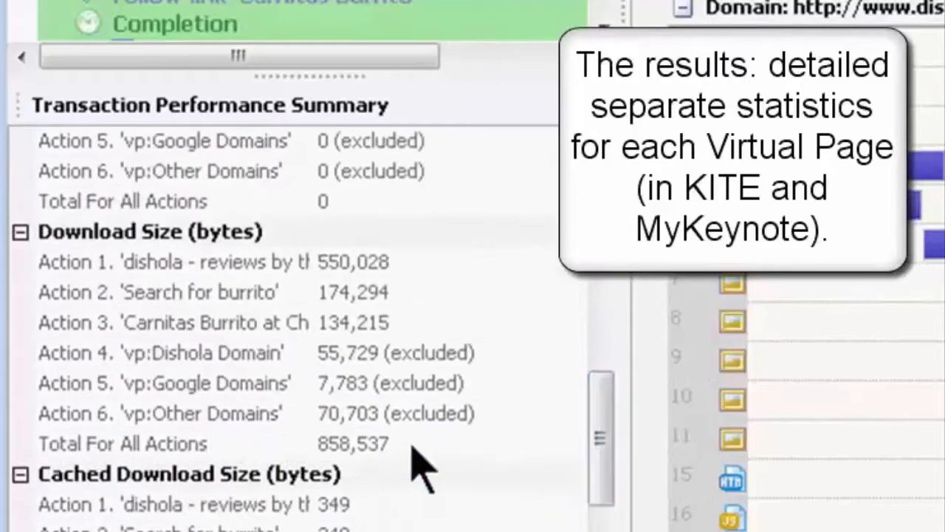
pyautogui.click(347, 415)
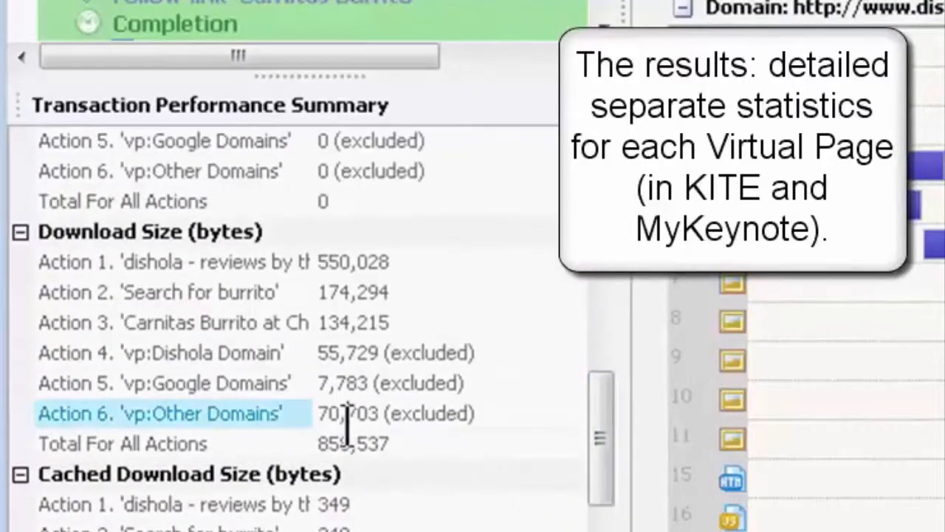
pyautogui.click(325, 383)
pyautogui.moveTo(598, 467); pyautogui.dragTo(593, 386)
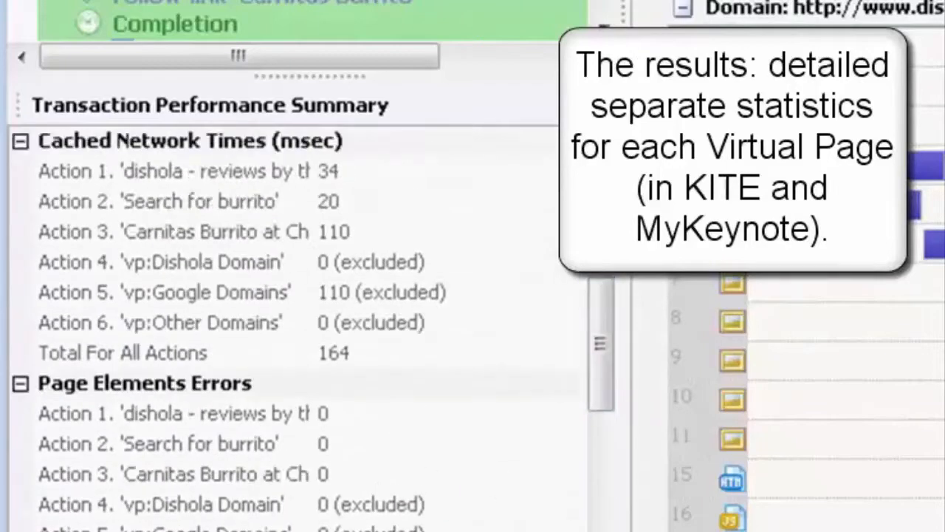
pyautogui.moveTo(612, 317); pyautogui.dragTo(604, 274)
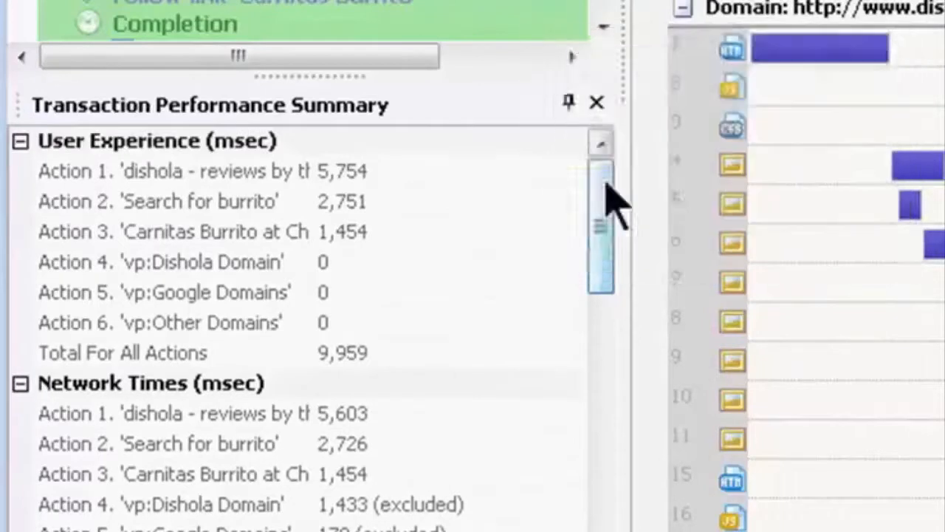